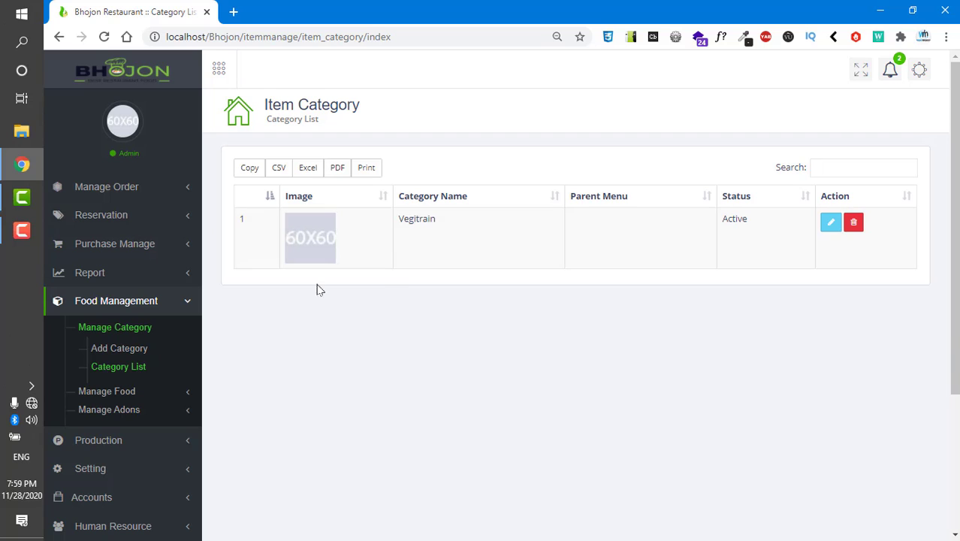
Add a food item named Burger in the Vegitrain category, save it, and open the food list
click(125, 386)
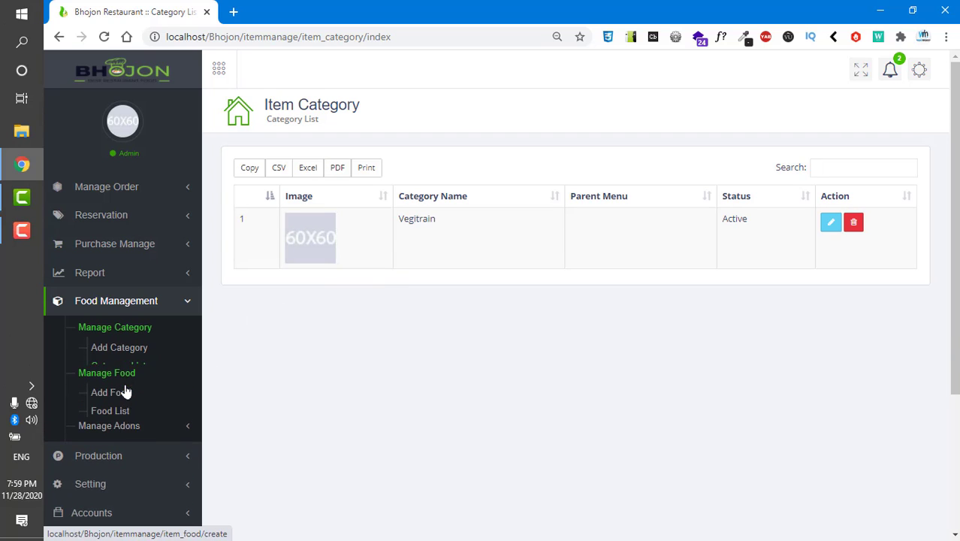
click(112, 366)
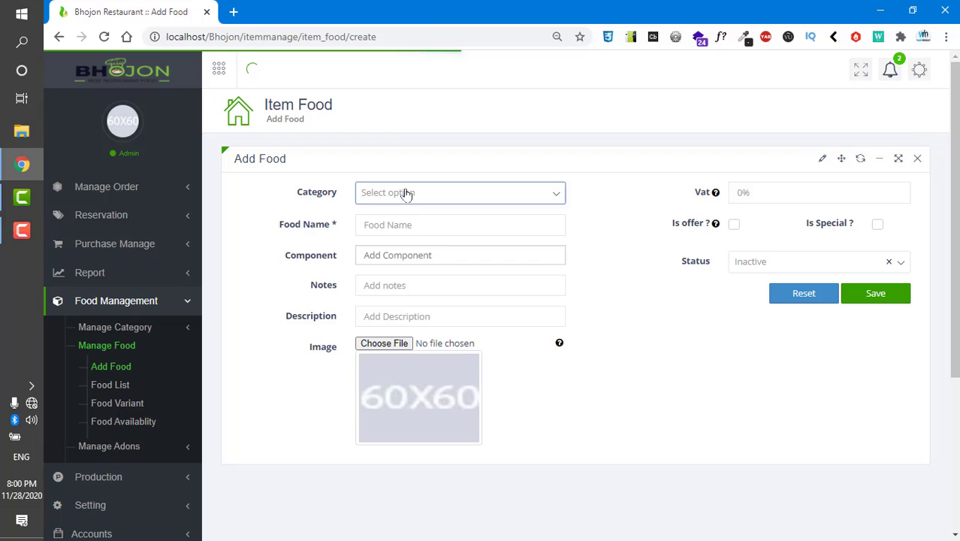
click(404, 193)
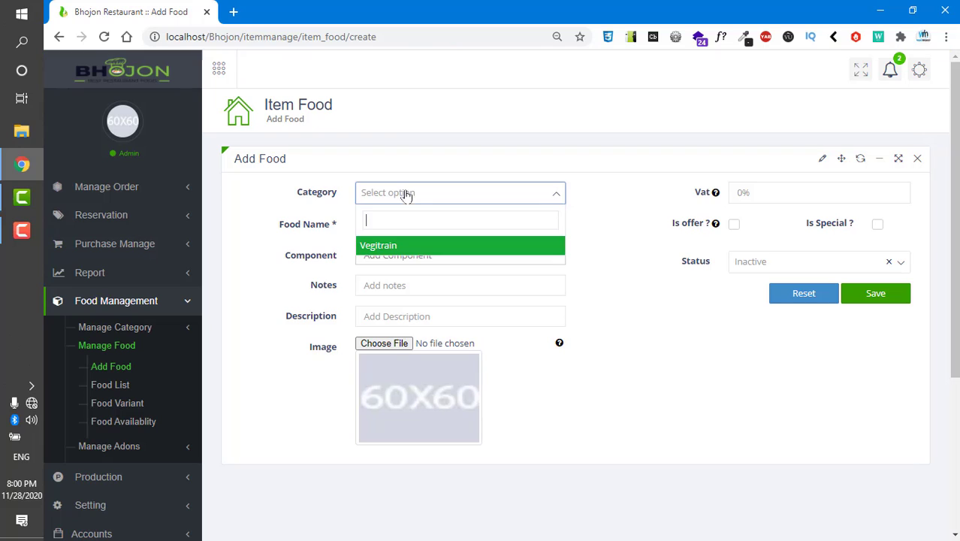
click(386, 247)
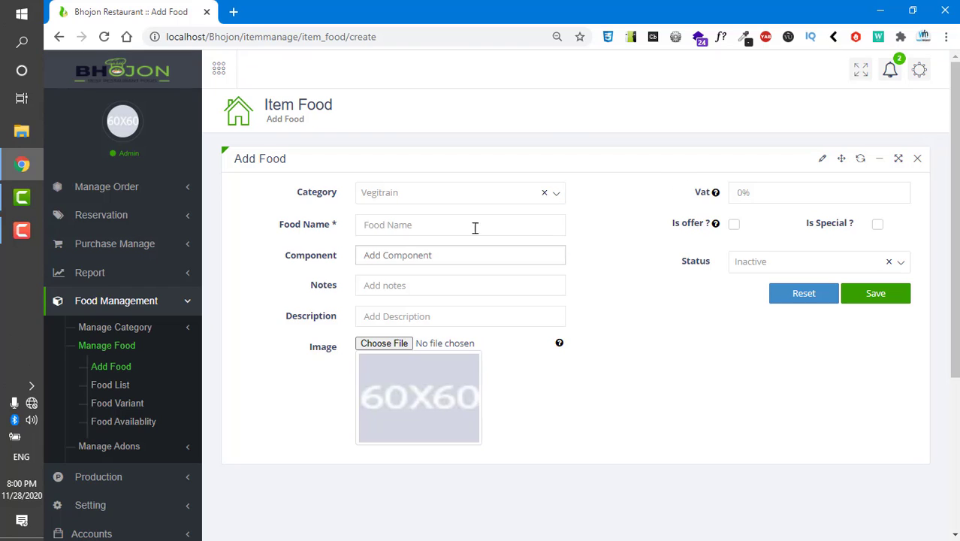
click(401, 229)
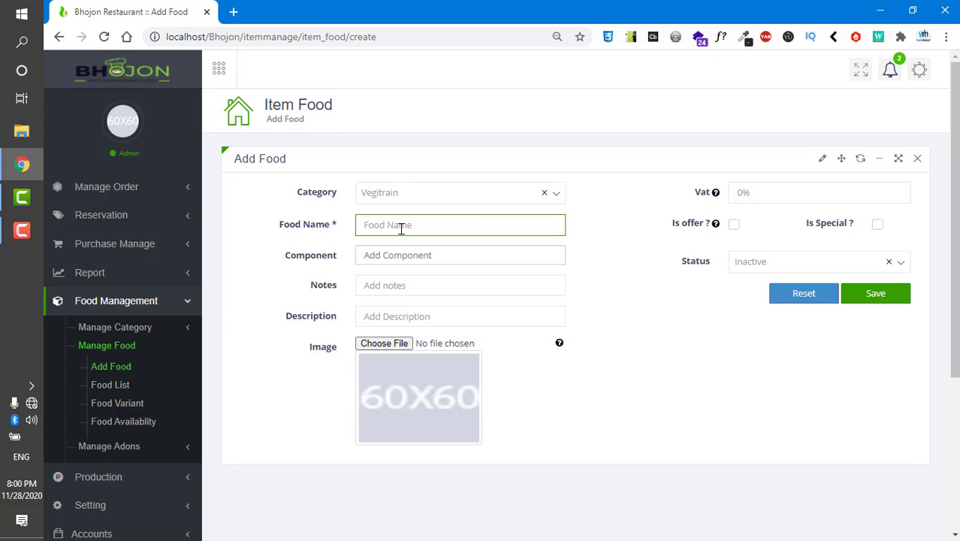
text(Burger)
click(391, 254)
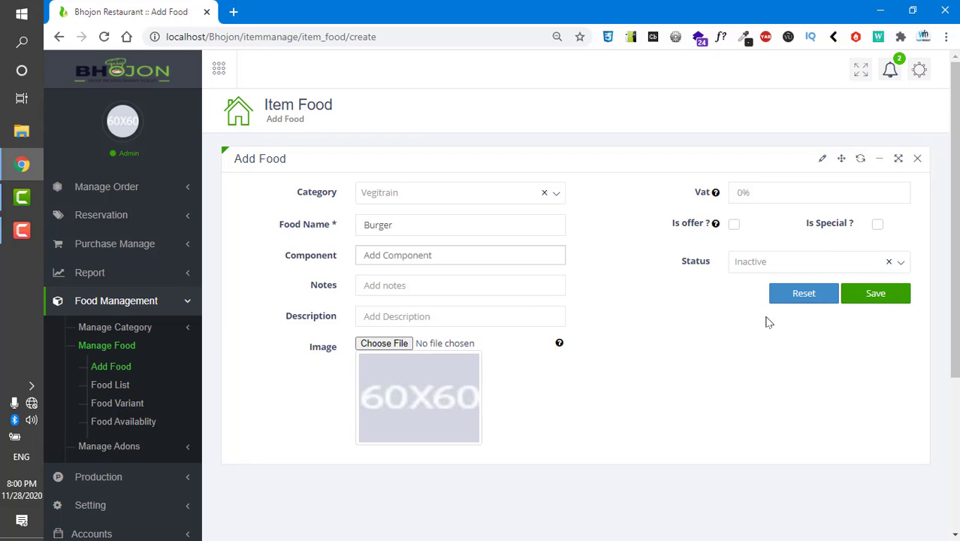
click(875, 293)
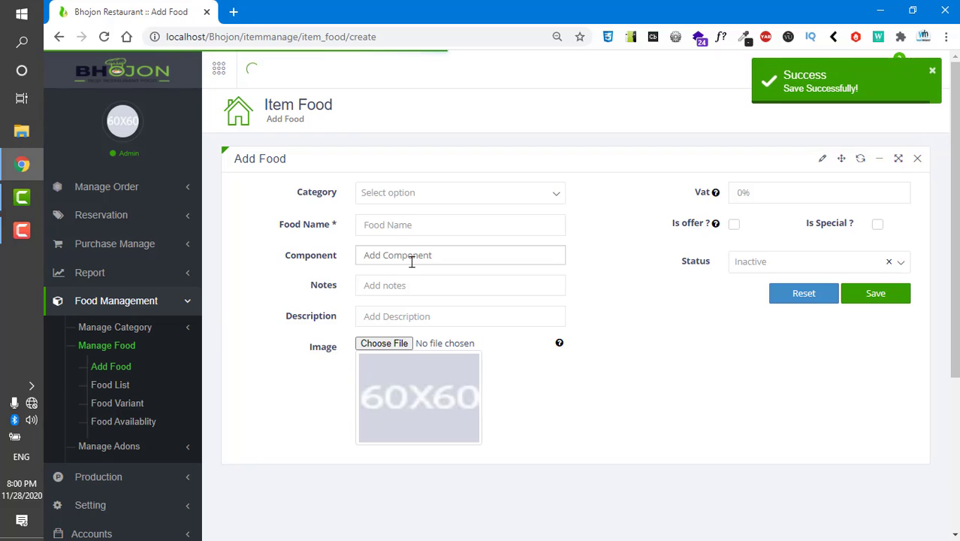
click(125, 386)
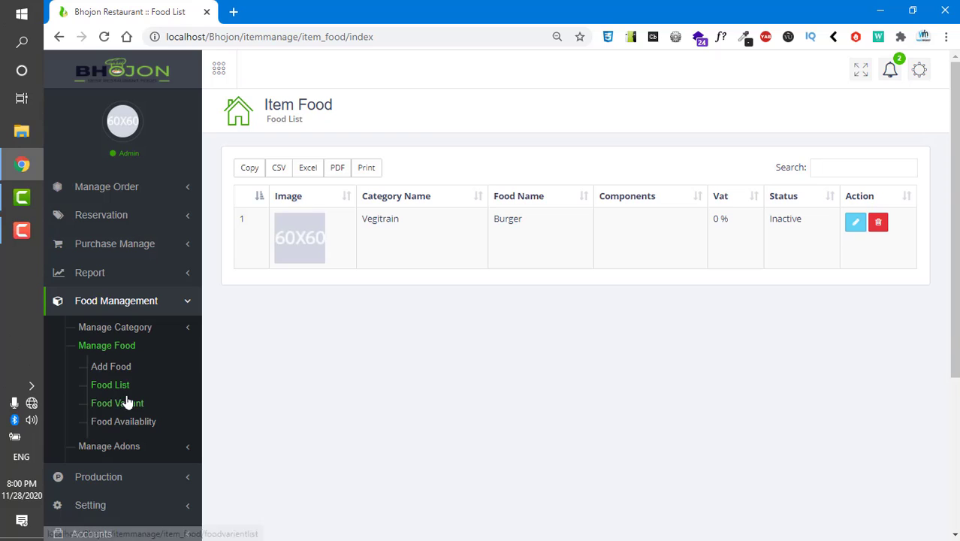
Add a food variant named Zinger Burger for the Burger item with a price of 450
click(126, 403)
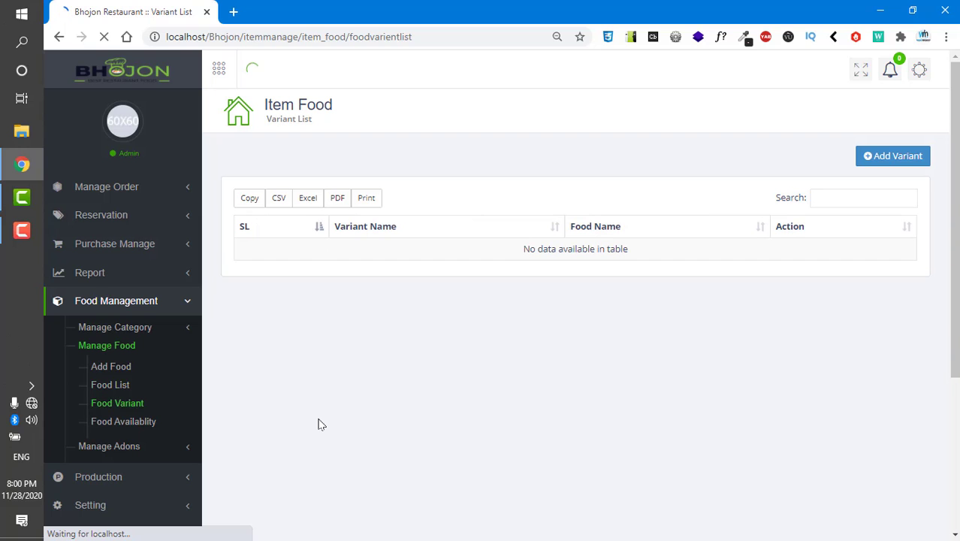
click(893, 156)
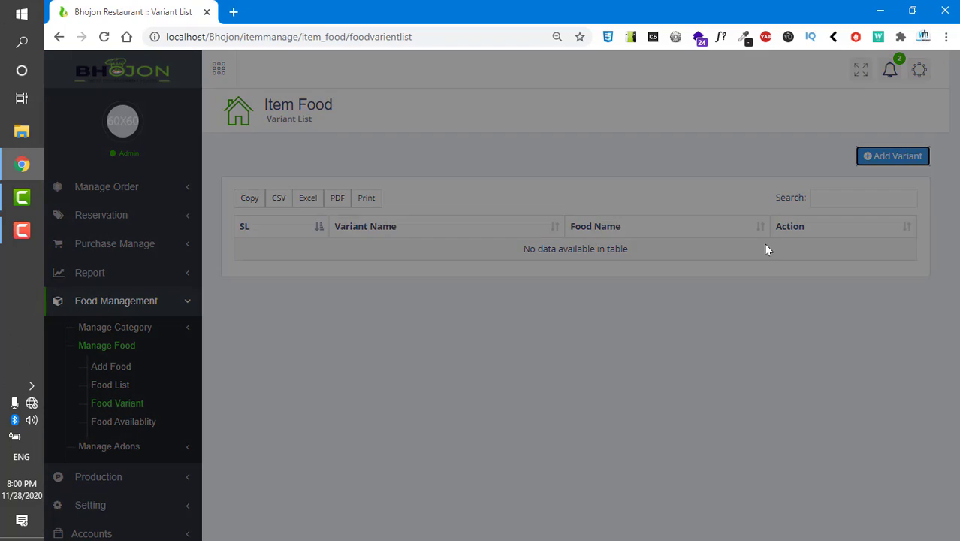
click(462, 133)
click(488, 186)
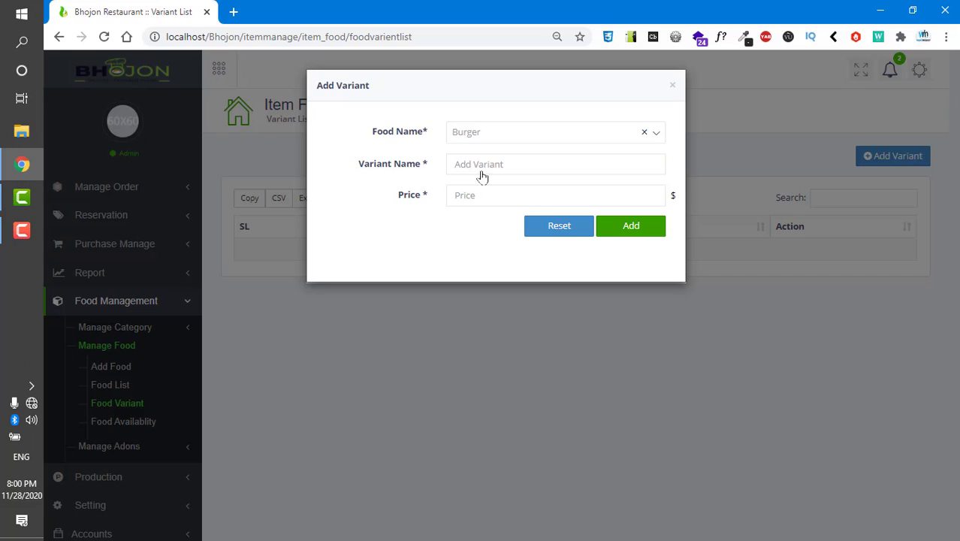
click(483, 163)
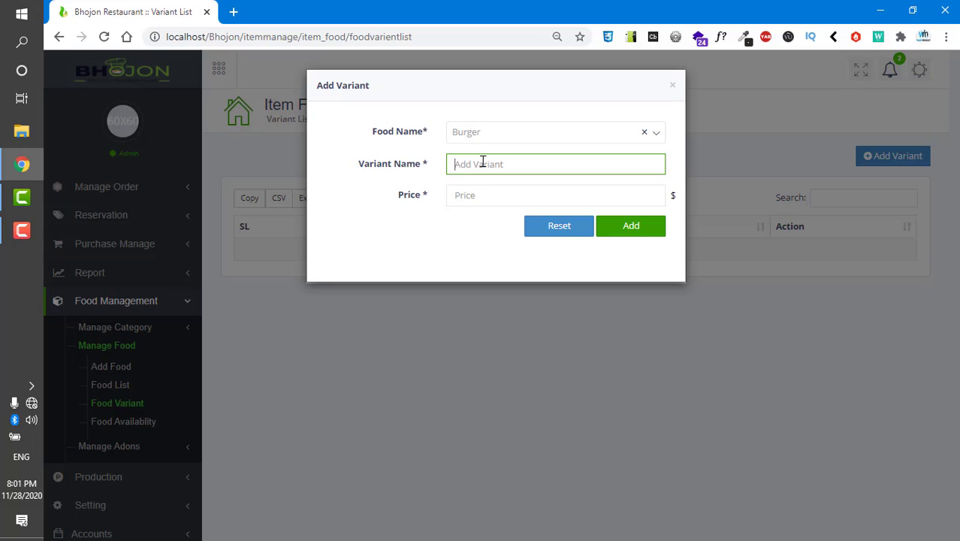
text(Zinger Burger)
click(496, 190)
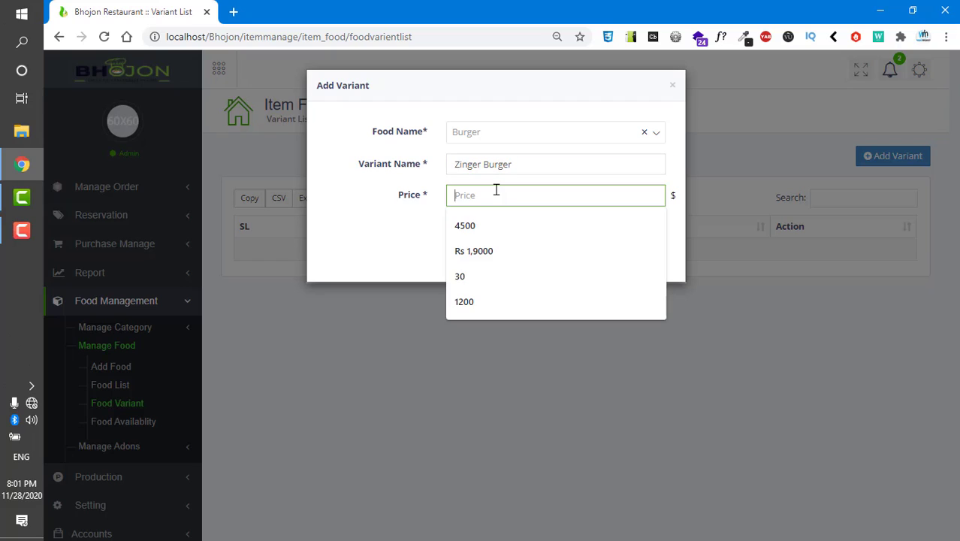
text(450)
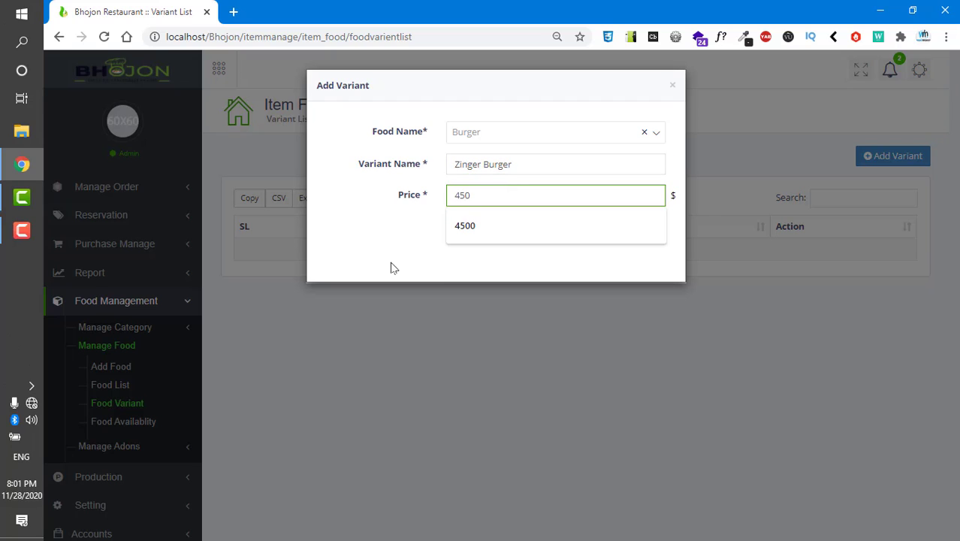
click(391, 268)
click(600, 231)
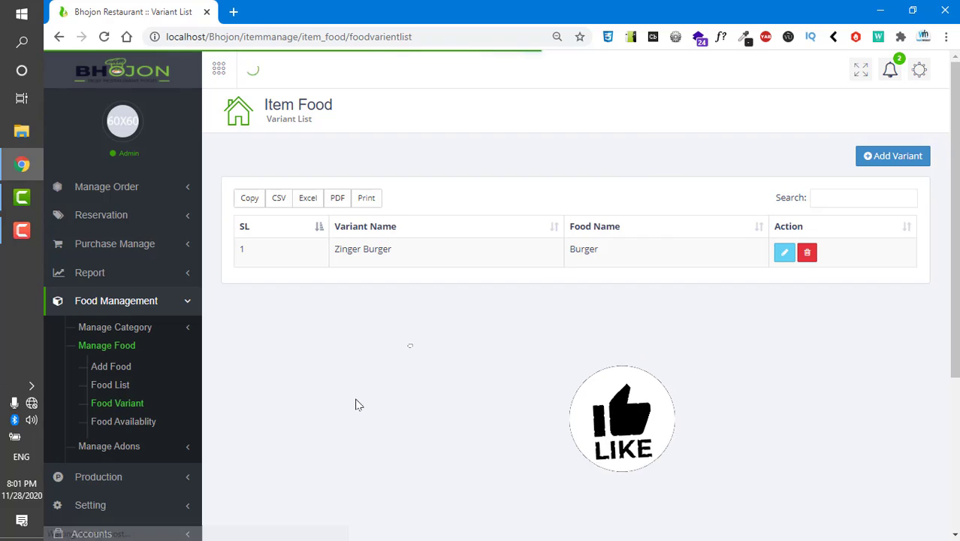
Start a new food availability entry with Burger as the food and Sunday as the available day
click(131, 422)
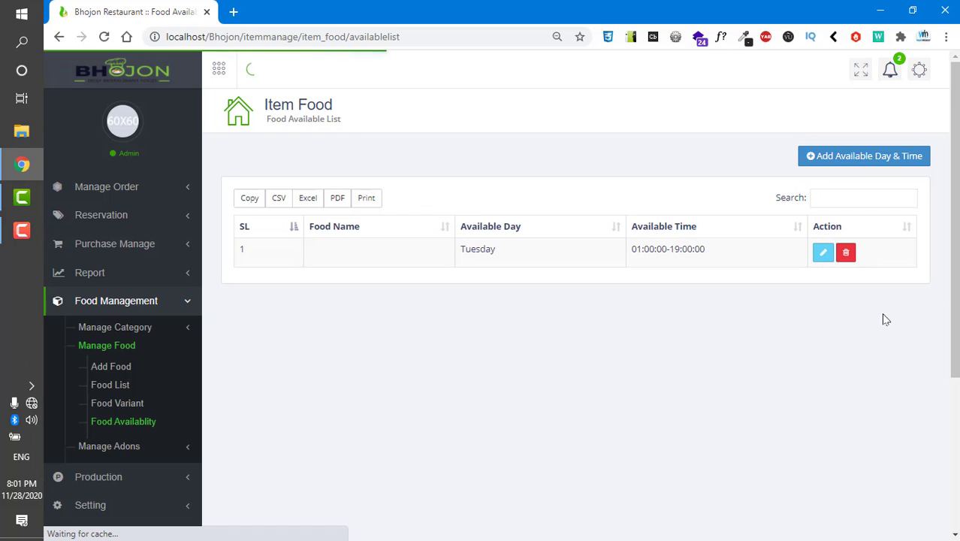
click(837, 157)
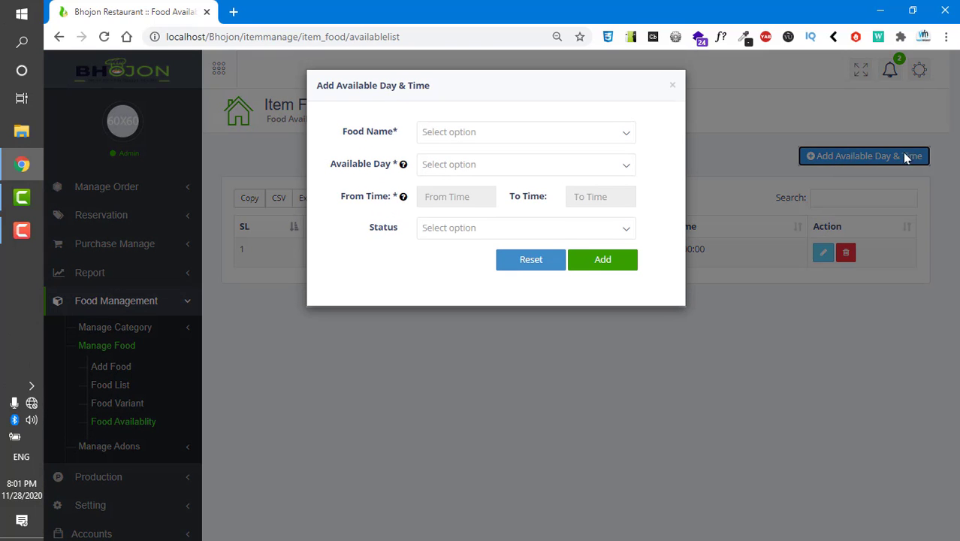
click(450, 133)
click(444, 183)
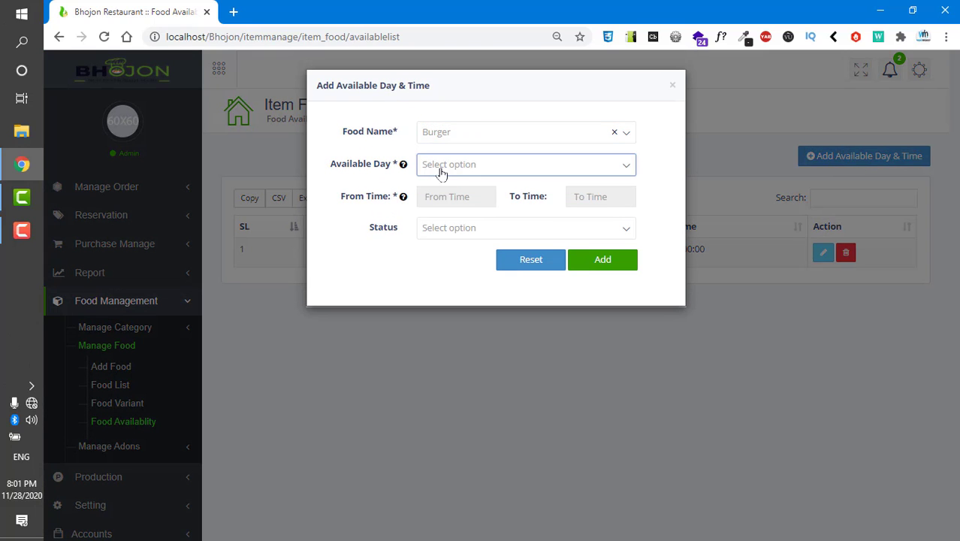
click(441, 174)
click(454, 239)
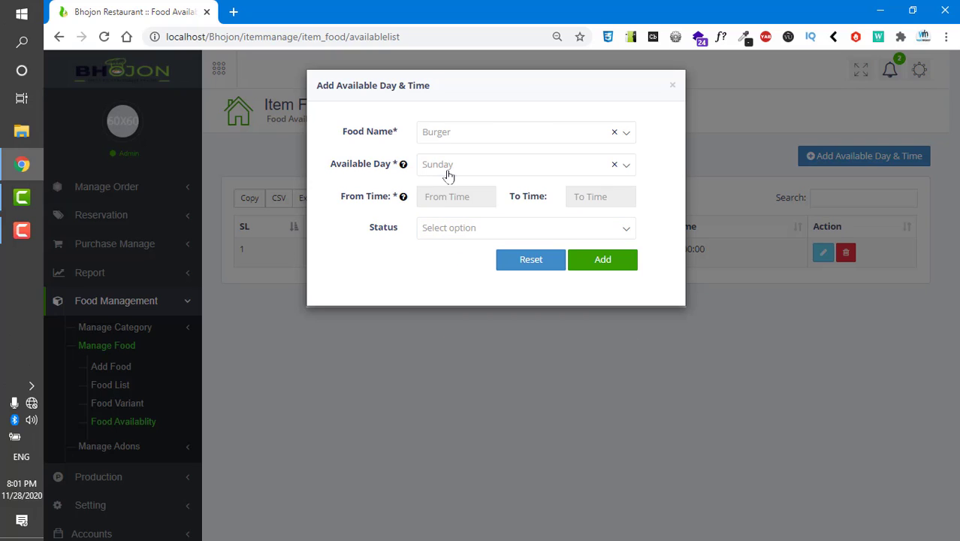
Set the availability hours from 06:45:15 to 23:50:45
click(445, 197)
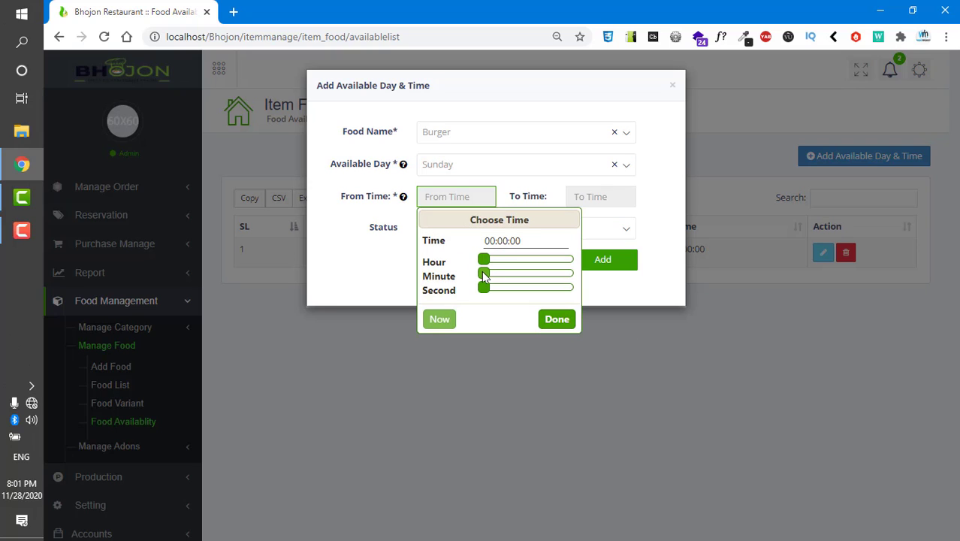
drag(485, 260, 556, 273)
drag(483, 287, 525, 289)
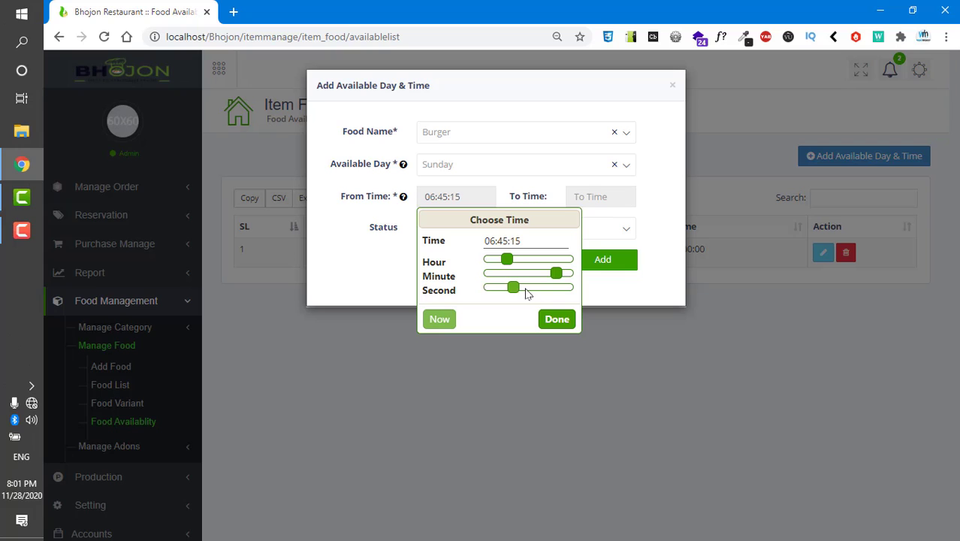
click(600, 196)
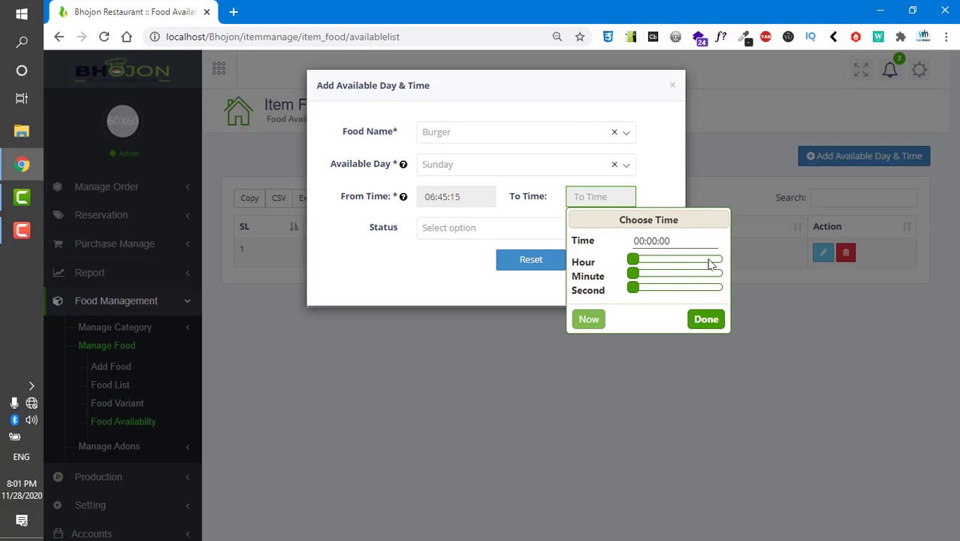
drag(709, 263, 722, 259)
click(715, 275)
click(718, 288)
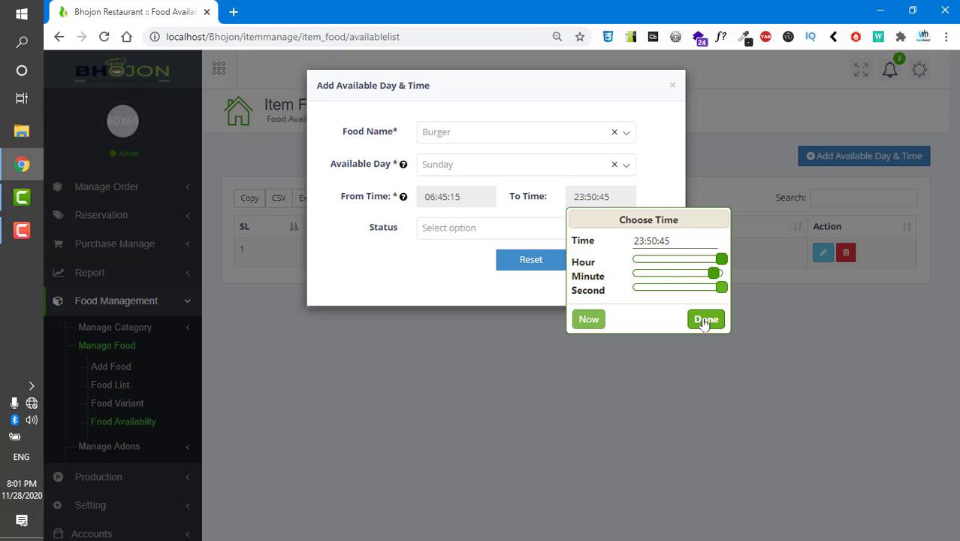
click(705, 320)
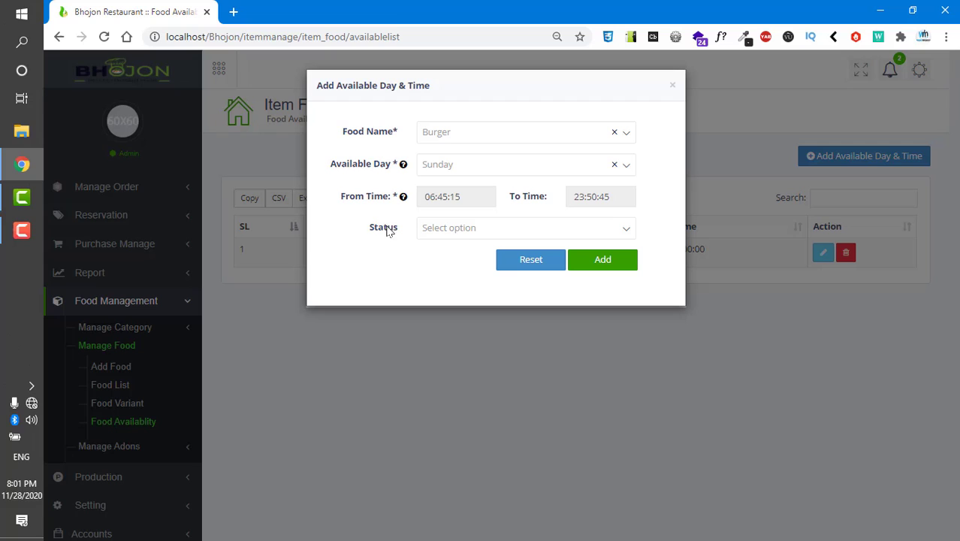
Choose a status for the Burger availability entry and add the entry
click(439, 232)
click(449, 280)
click(575, 261)
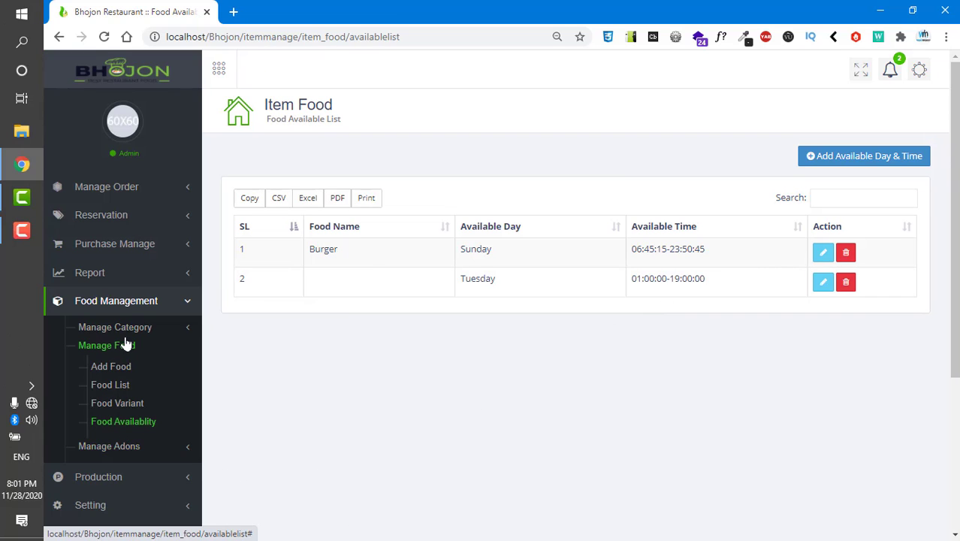
click(148, 329)
click(148, 334)
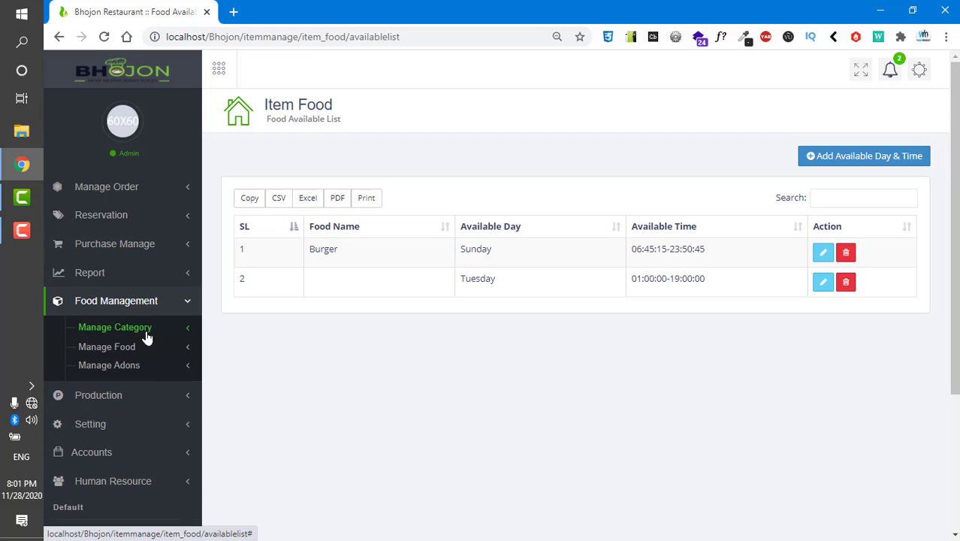
click(140, 347)
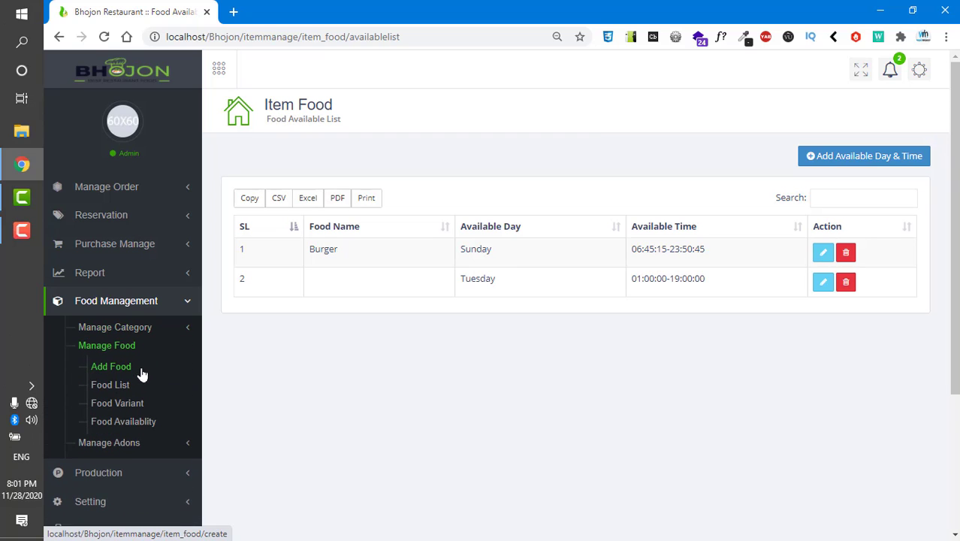
click(133, 345)
Create a menu add-on named Ketchup with a price of 20 and save it
click(135, 365)
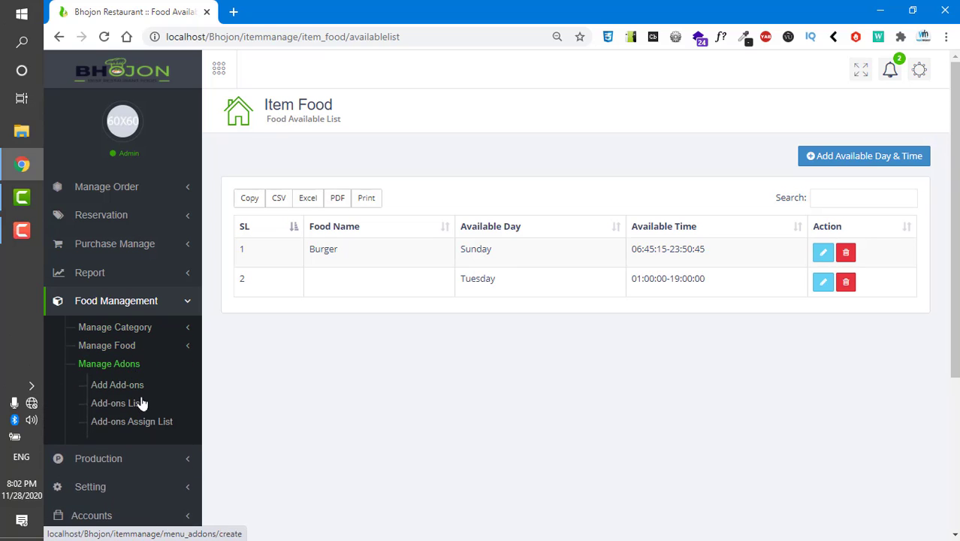
click(135, 385)
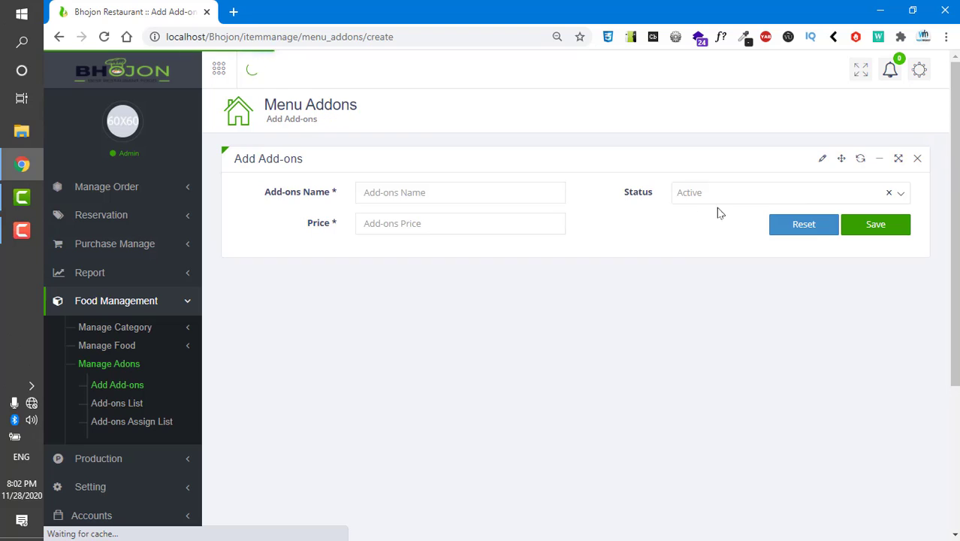
click(412, 194)
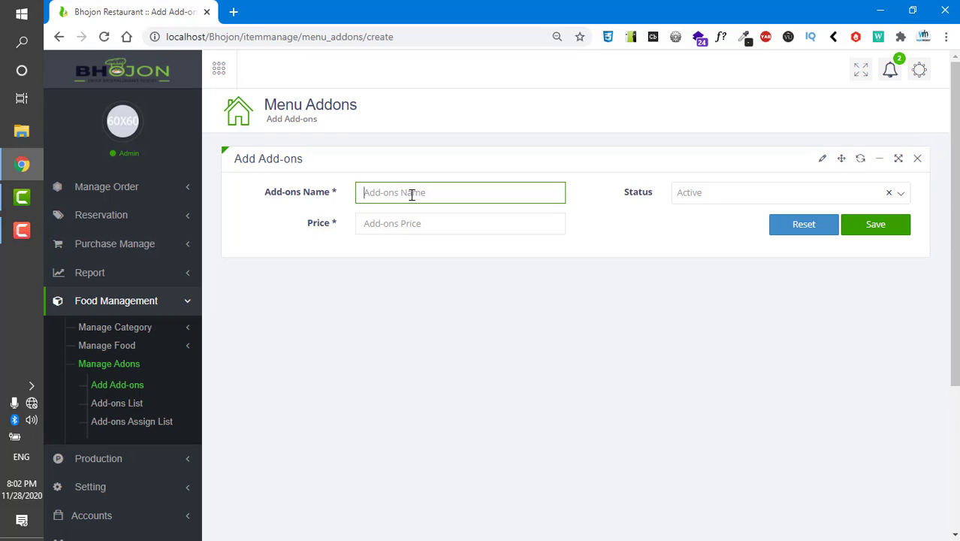
text(Sa)
key(BackSpace)
key(BackSpace)
key(BackSpace)
text(K)
click(440, 226)
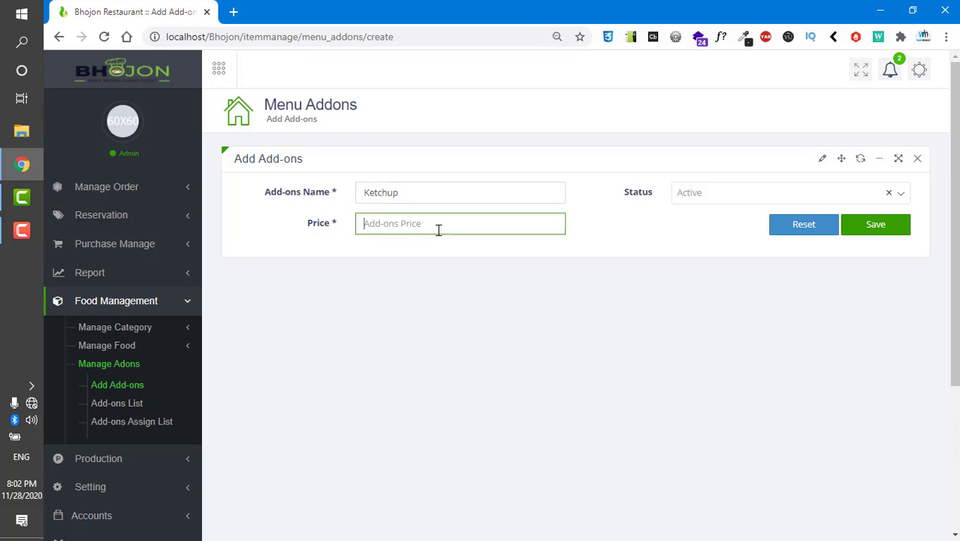
text(20)
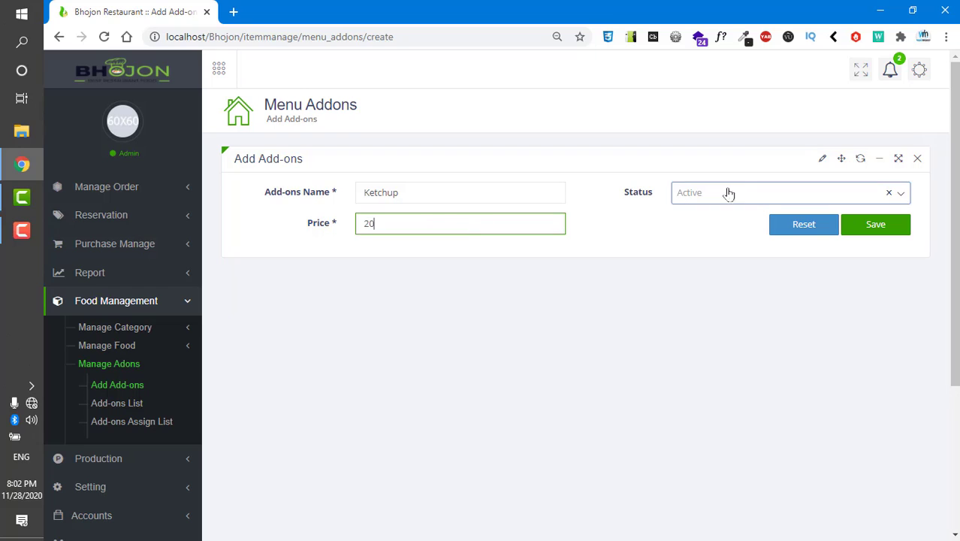
click(848, 227)
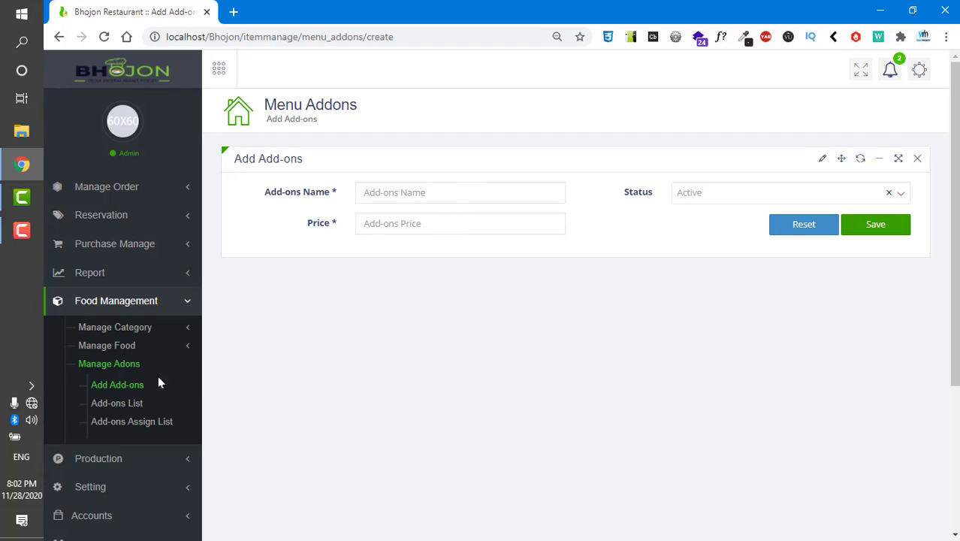
Check the add-ons list and open the add-ons assign list
click(117, 402)
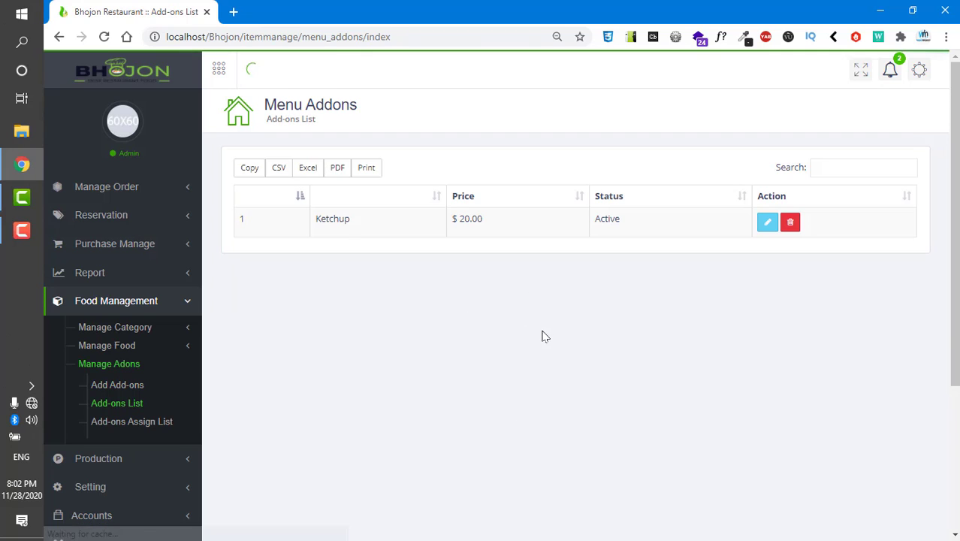
click(125, 425)
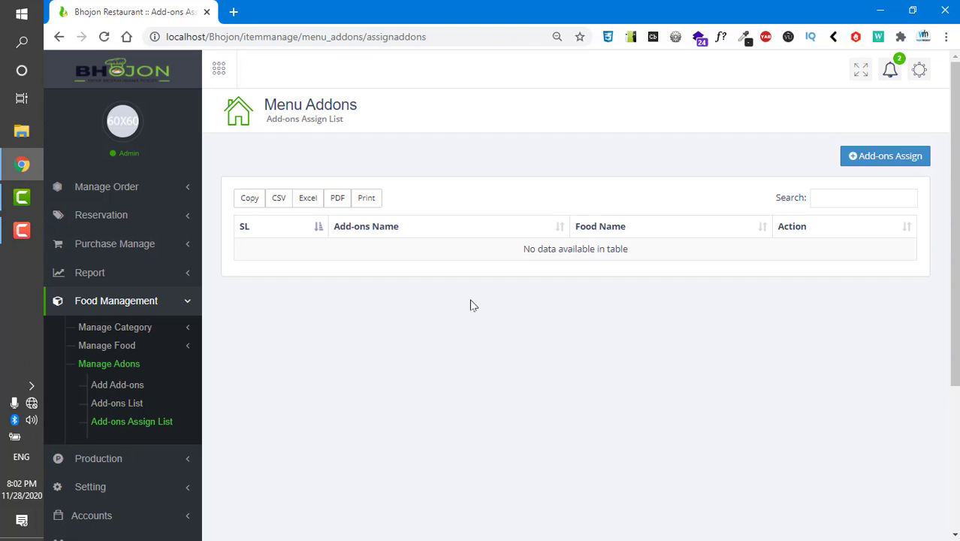
Start a new add-ons assignment and choose Ketchup as the add-on
click(865, 159)
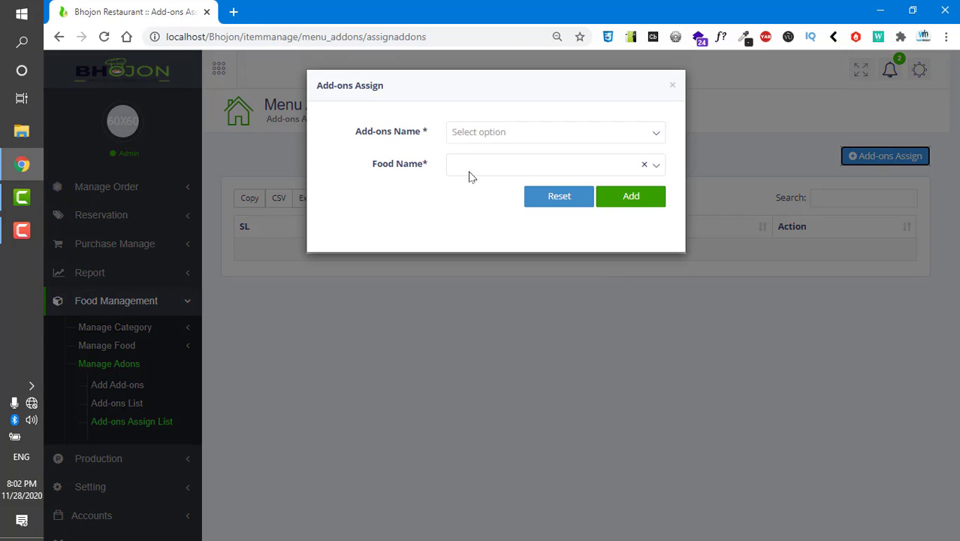
click(478, 136)
click(487, 185)
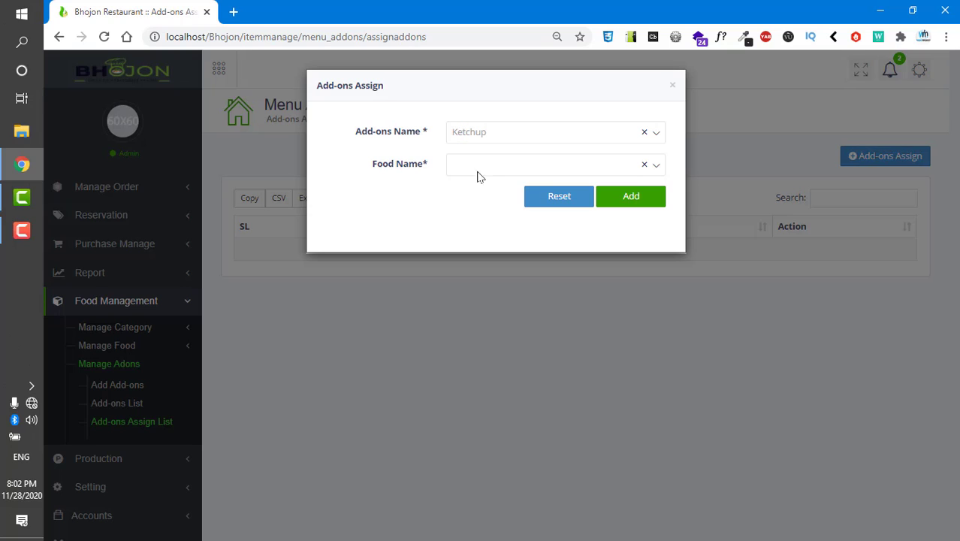
Keep Ketchup as the add-on, leave the food name blank and add the assignment
click(470, 165)
click(474, 165)
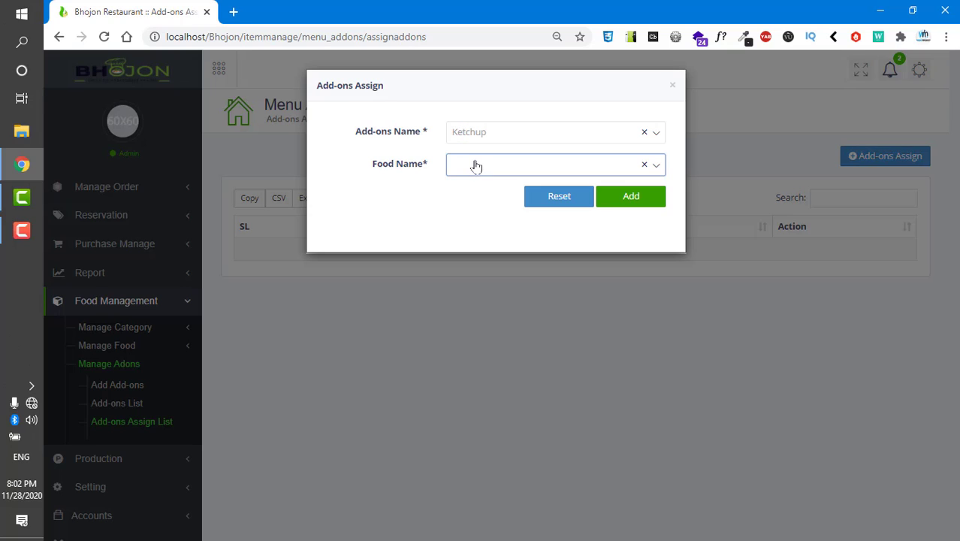
click(570, 165)
click(528, 171)
click(520, 135)
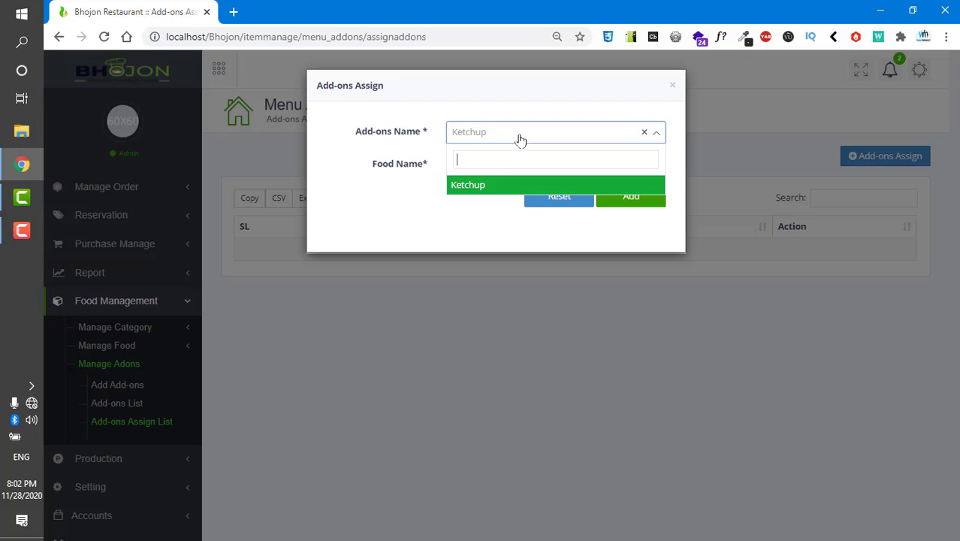
click(499, 187)
click(484, 167)
click(472, 215)
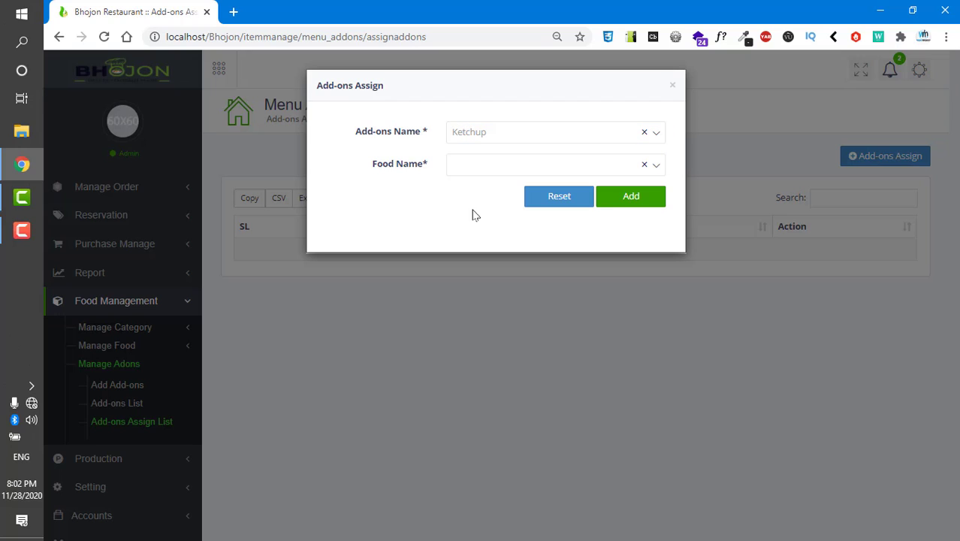
click(600, 205)
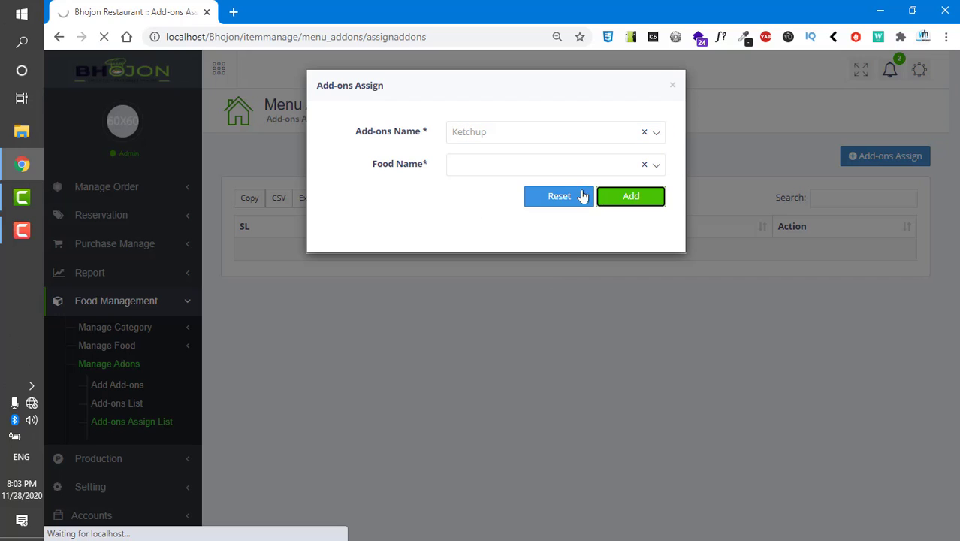
drag(377, 169, 432, 169)
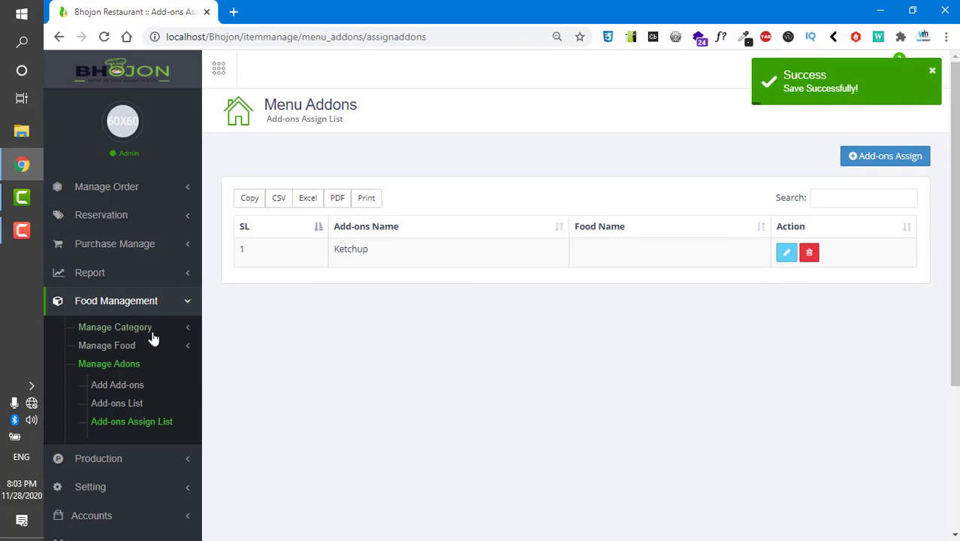
Open the Set Production Unit form in Production and choose Burger as the food name
click(137, 302)
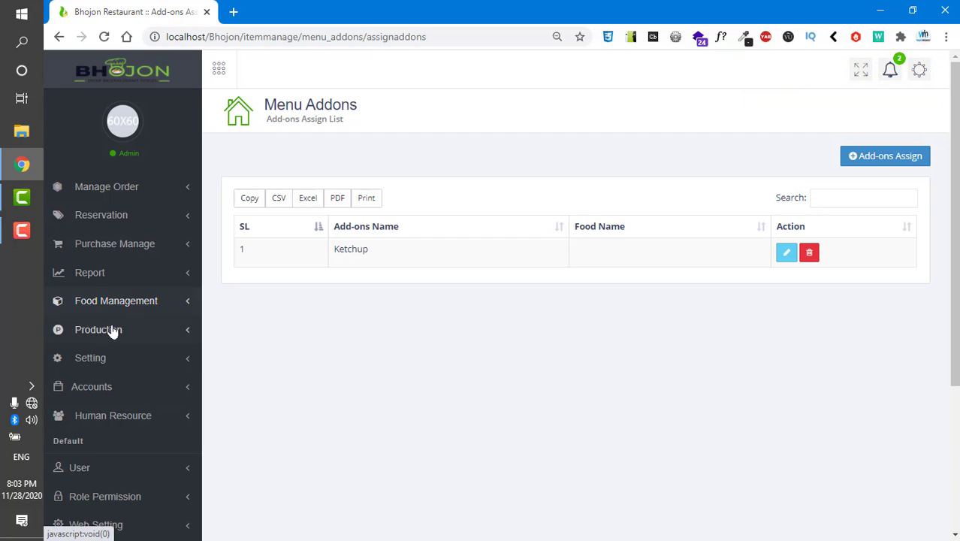
click(113, 331)
click(114, 358)
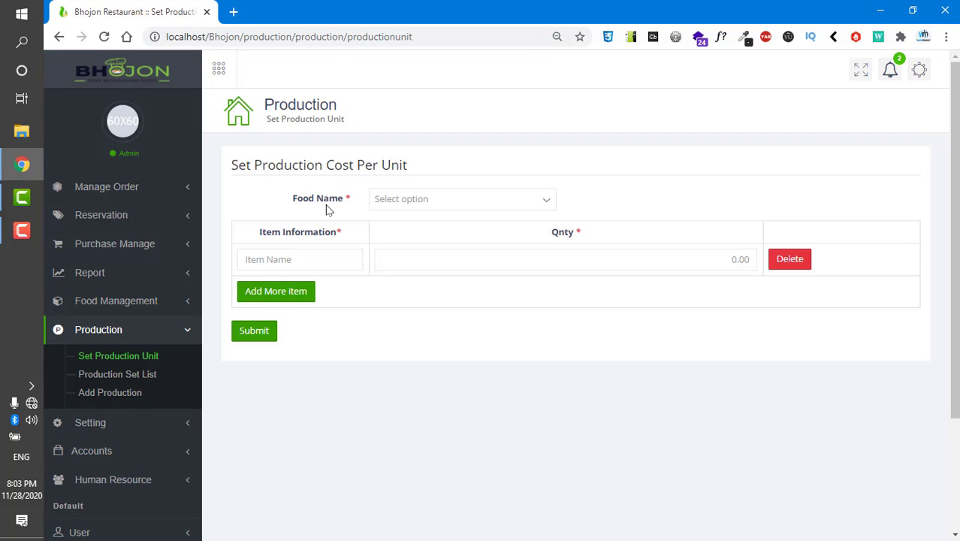
click(415, 199)
click(414, 251)
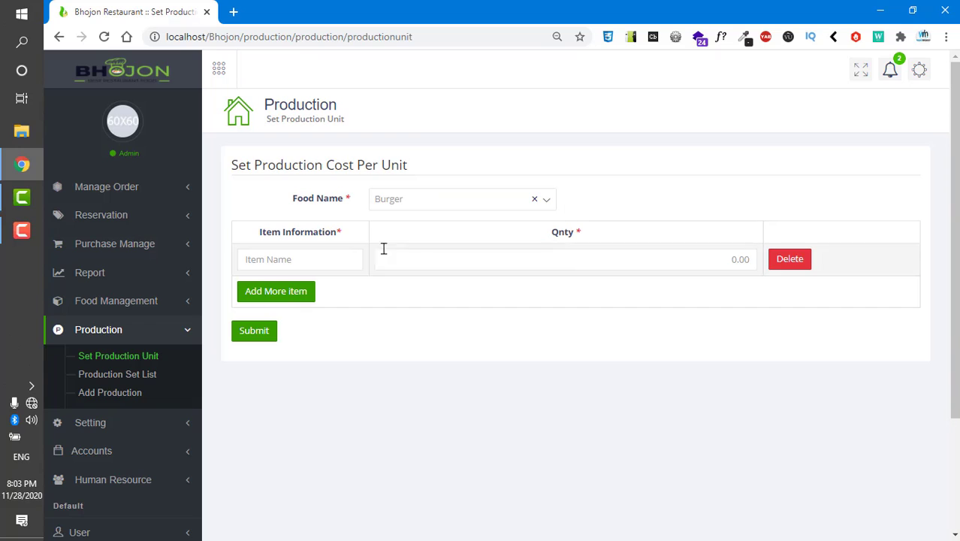
Enter Burger as the production item with a quantity of 200 and submit the production unit
click(299, 259)
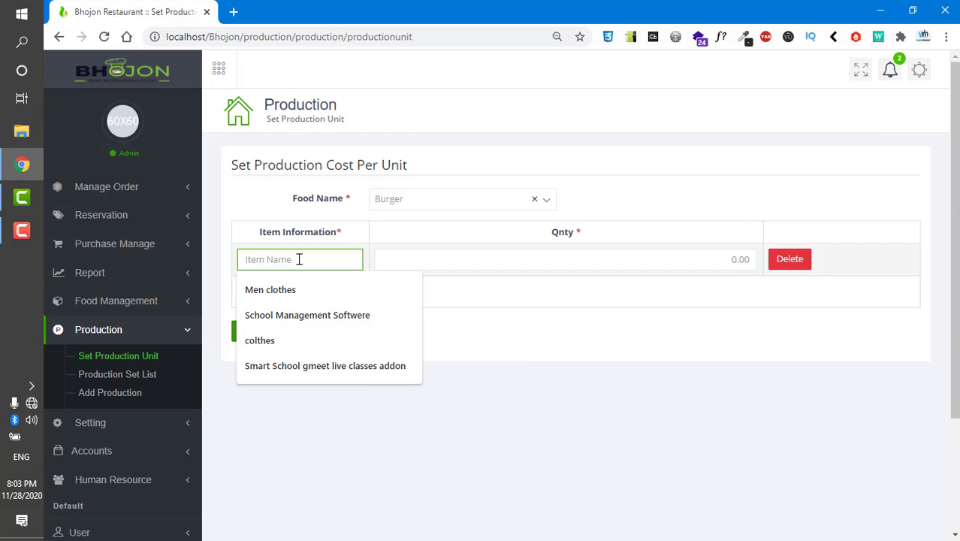
text(Burger)
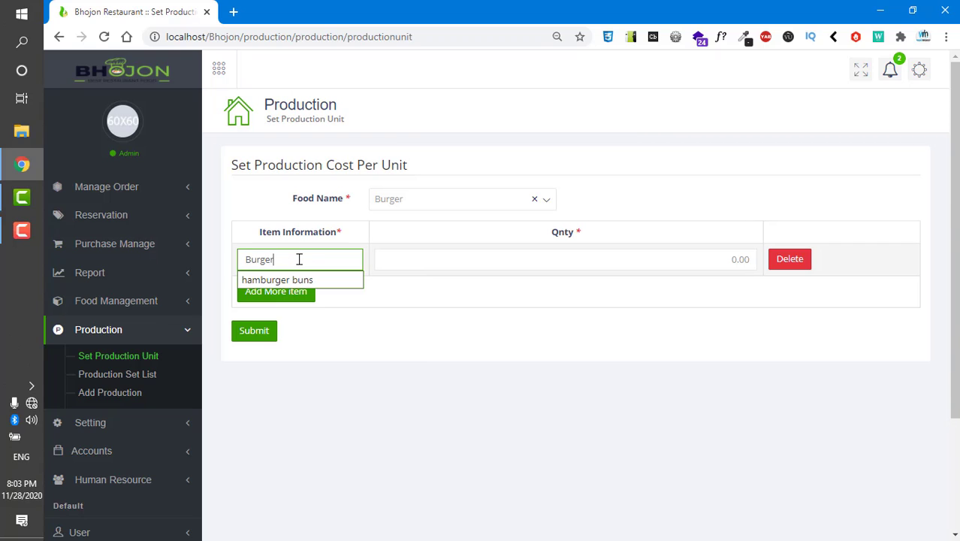
key(Tab)
click(469, 264)
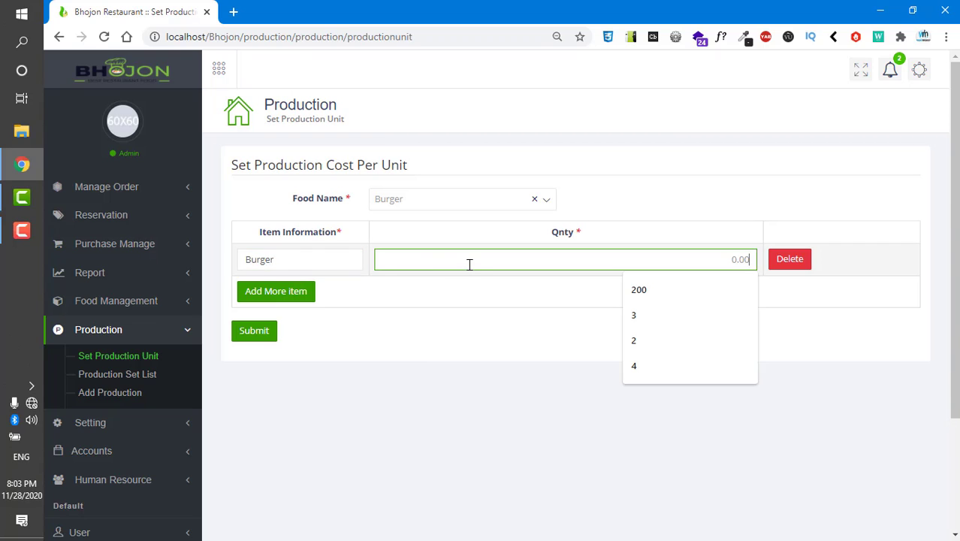
text(200)
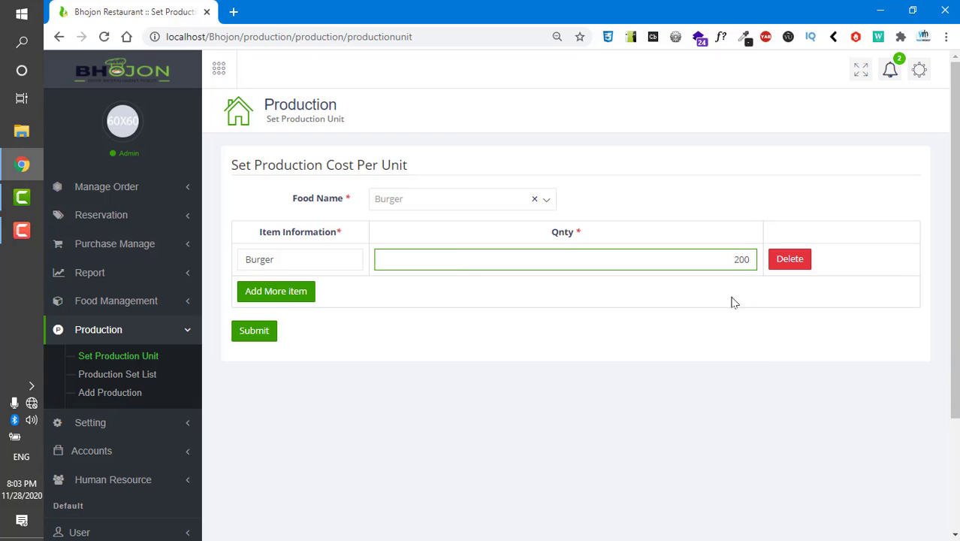
click(263, 333)
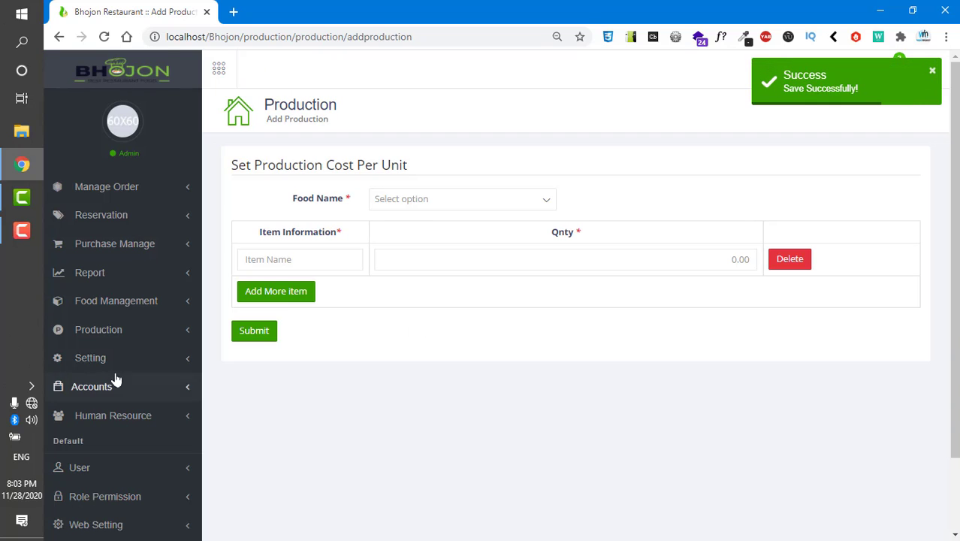
Open the production set list to check the saved food entries
scroll(117, 376, down, 2)
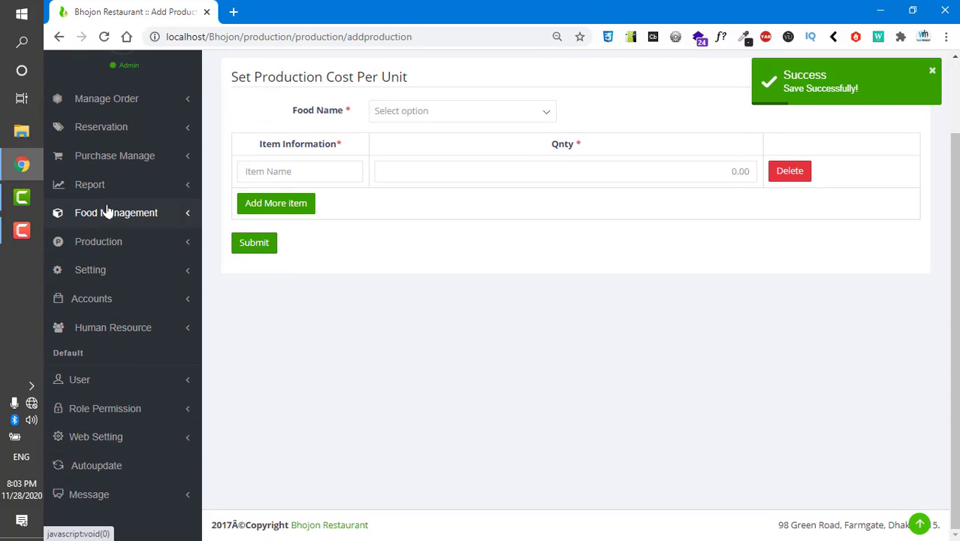
click(109, 244)
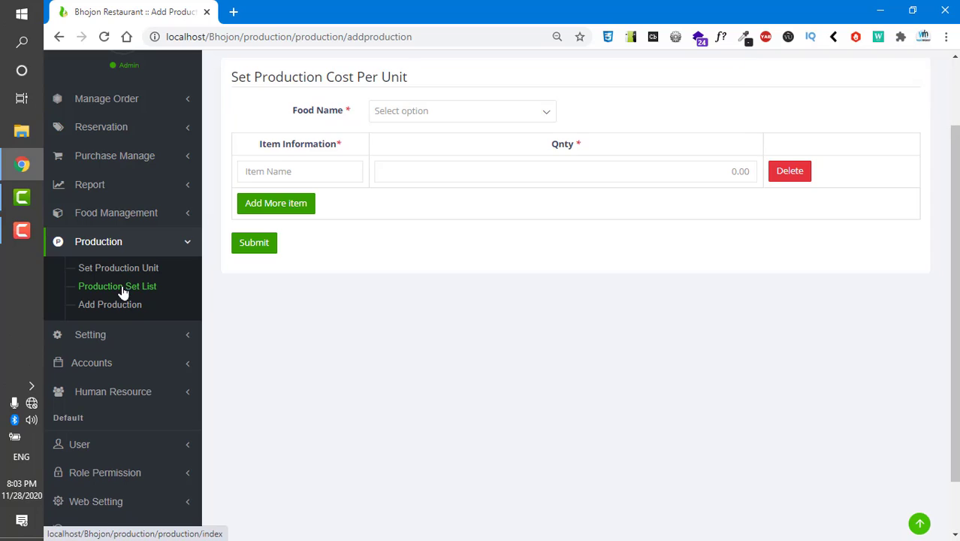
click(79, 288)
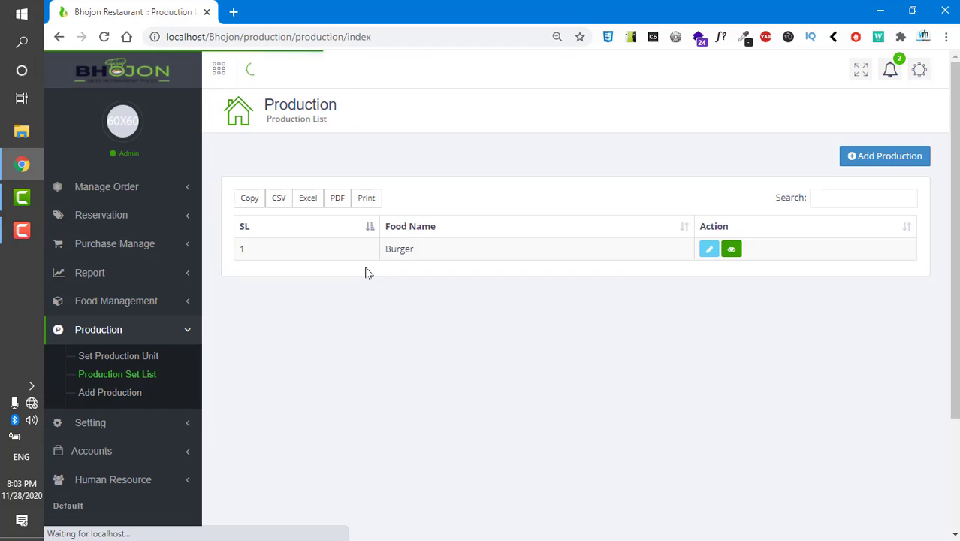
Start a new production entry for Burger with the serving unit "item"
click(140, 394)
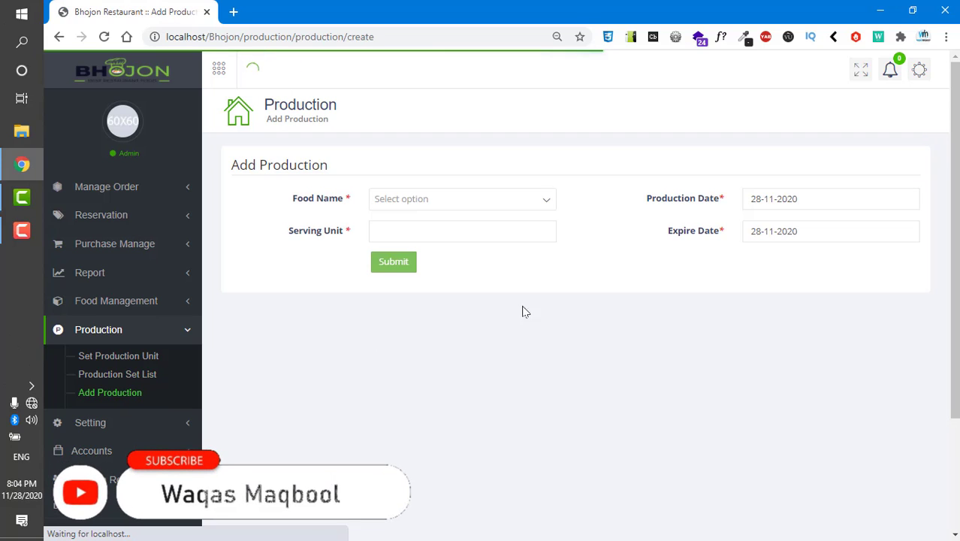
click(405, 203)
click(412, 256)
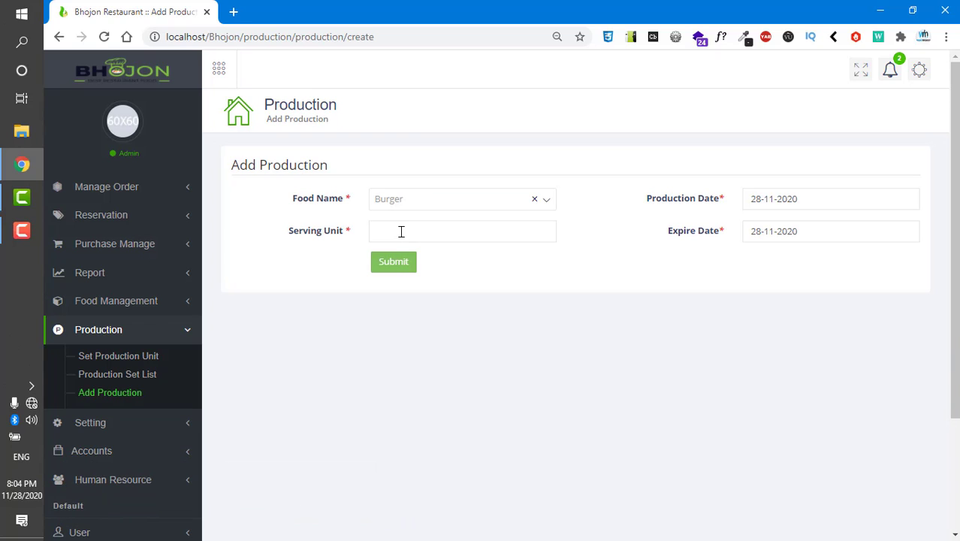
click(401, 231)
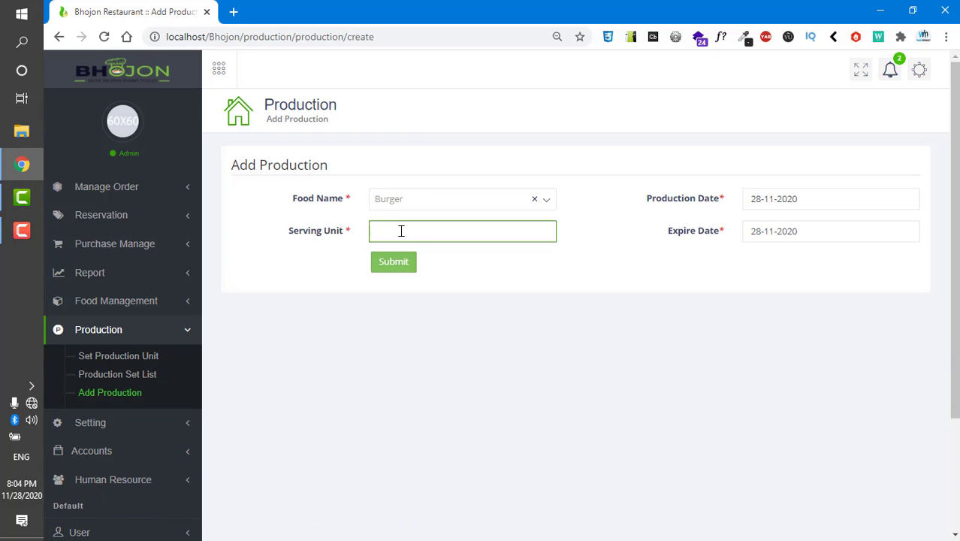
text(item)
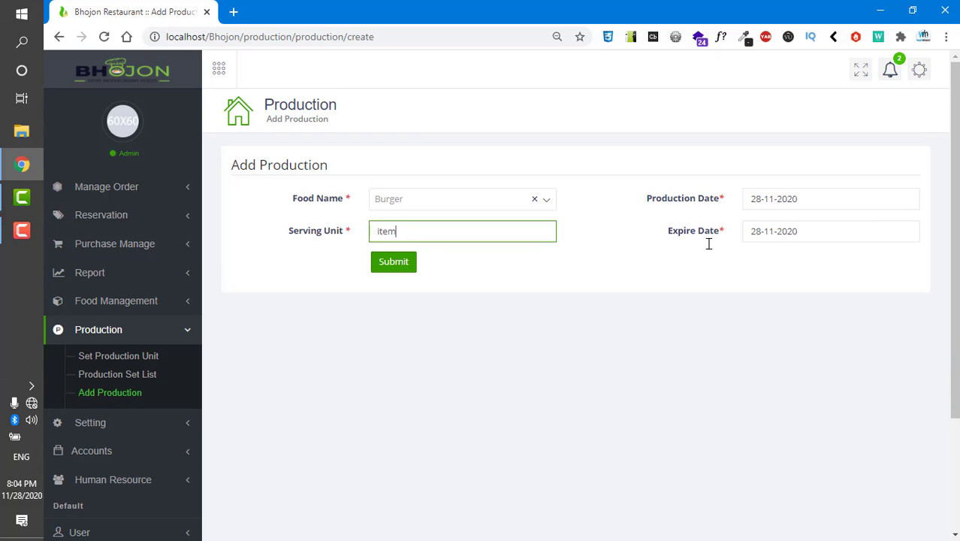
Set the production's expire date to 30 November 2020 and submit the entry
click(778, 230)
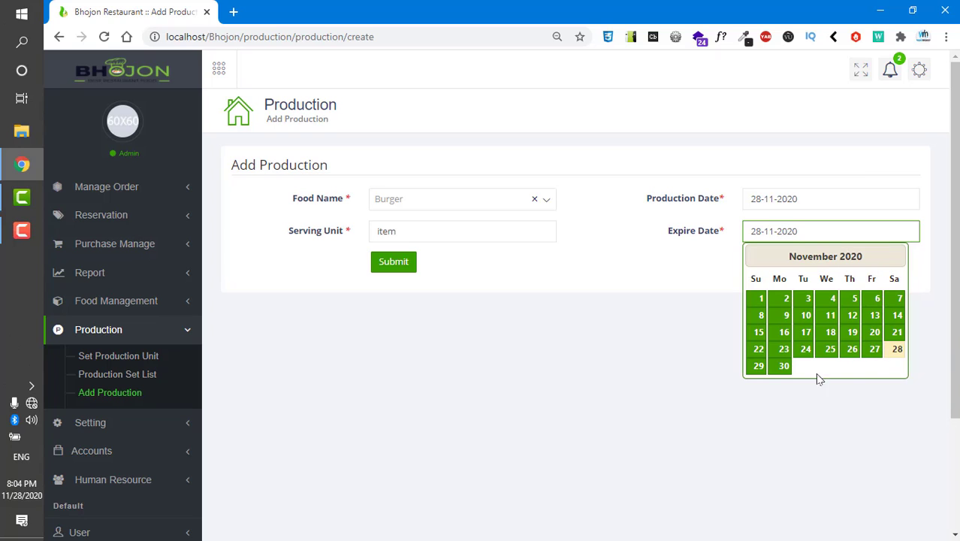
click(782, 365)
click(395, 266)
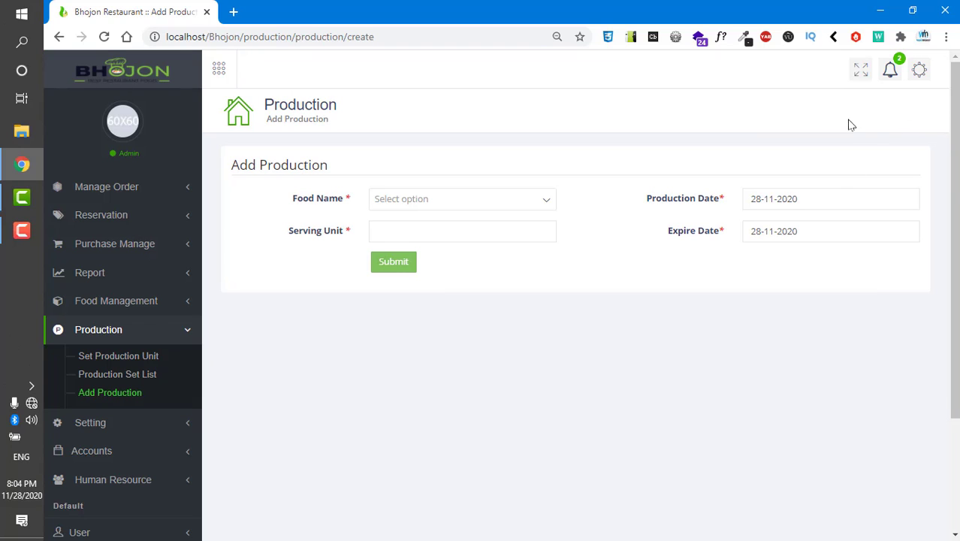
click(395, 259)
Start a new purchase in Purchase Manage and choose Supplier_1 as the supplier
click(121, 339)
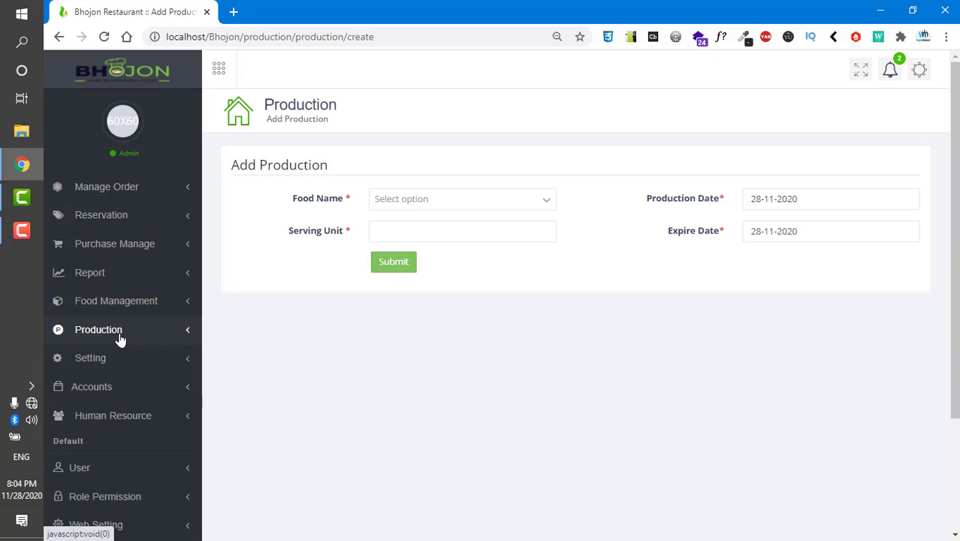
click(124, 250)
click(118, 279)
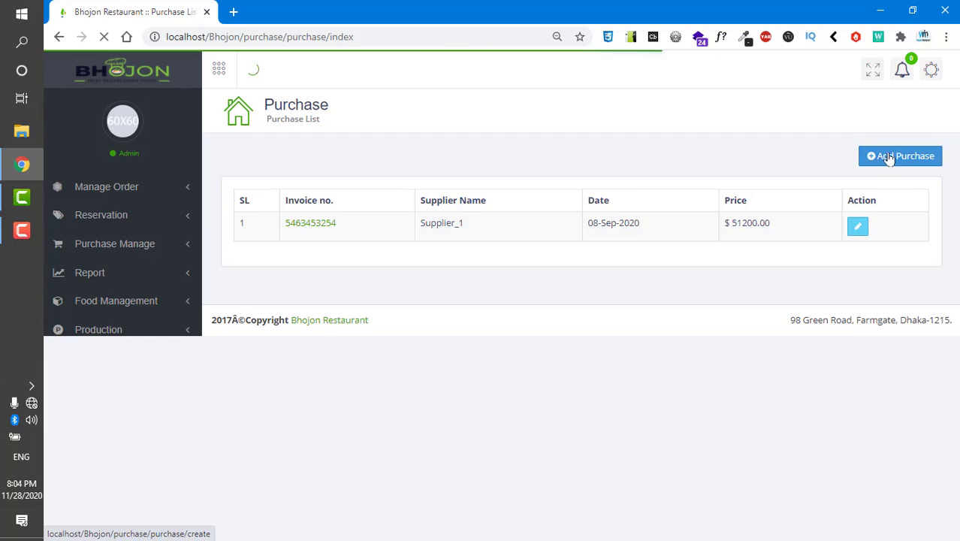
click(888, 158)
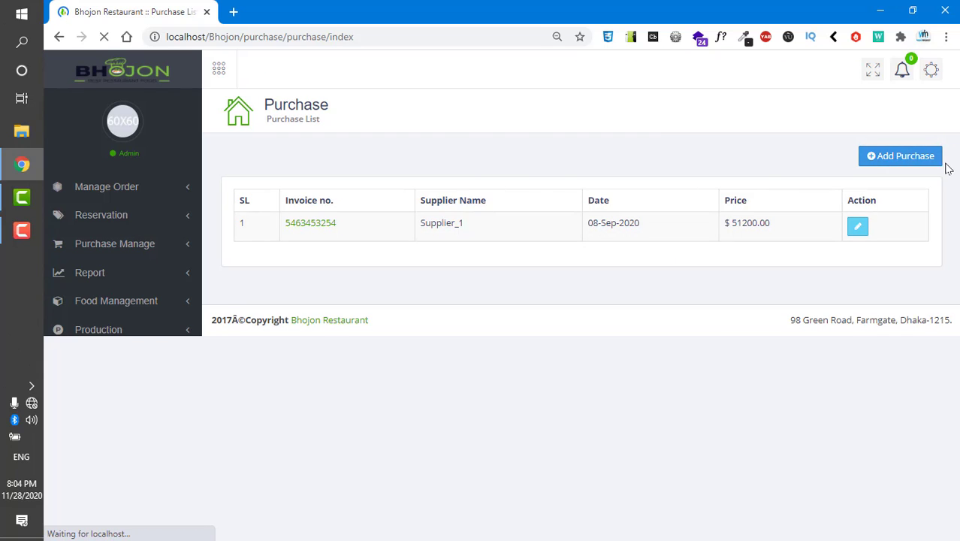
click(914, 161)
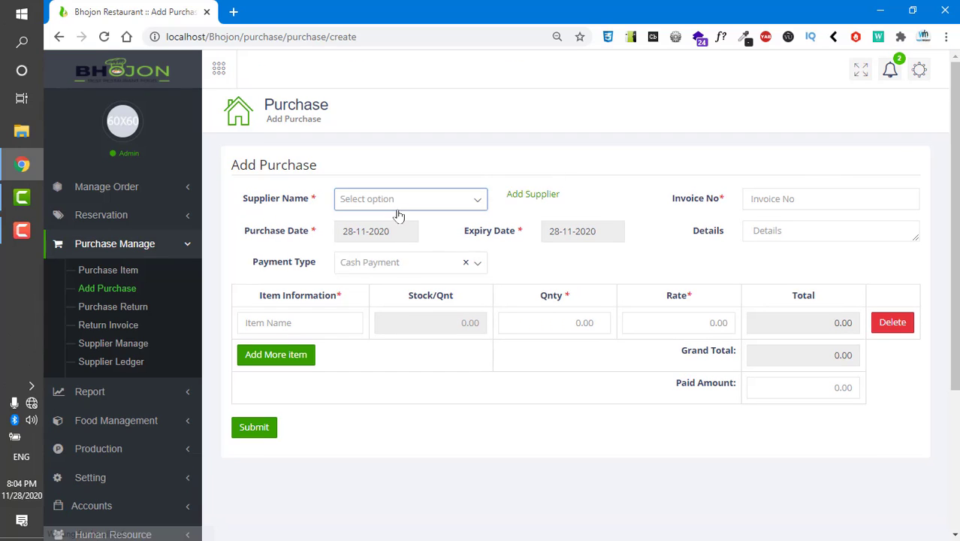
click(398, 204)
click(385, 254)
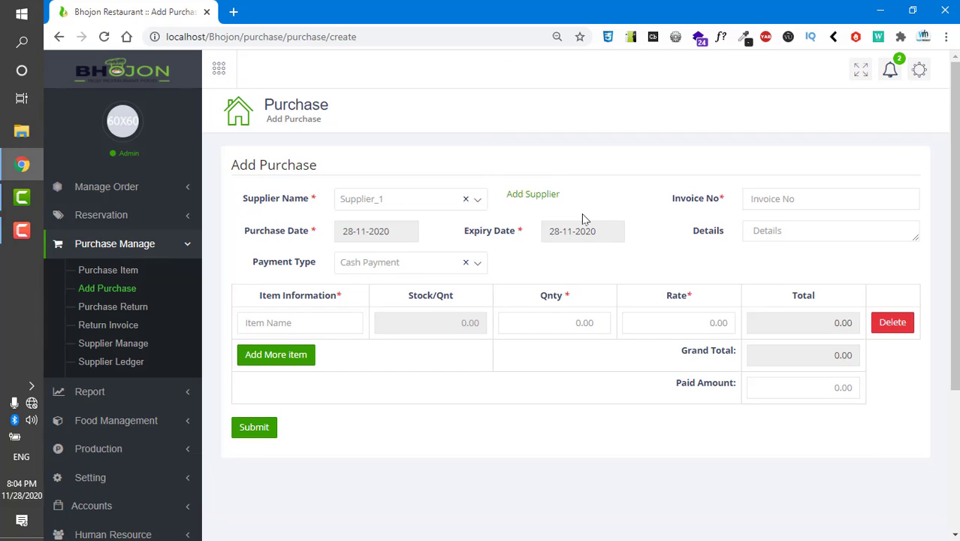
Enter the purchase's invoice number and choose Cash Payment as the payment type
click(776, 196)
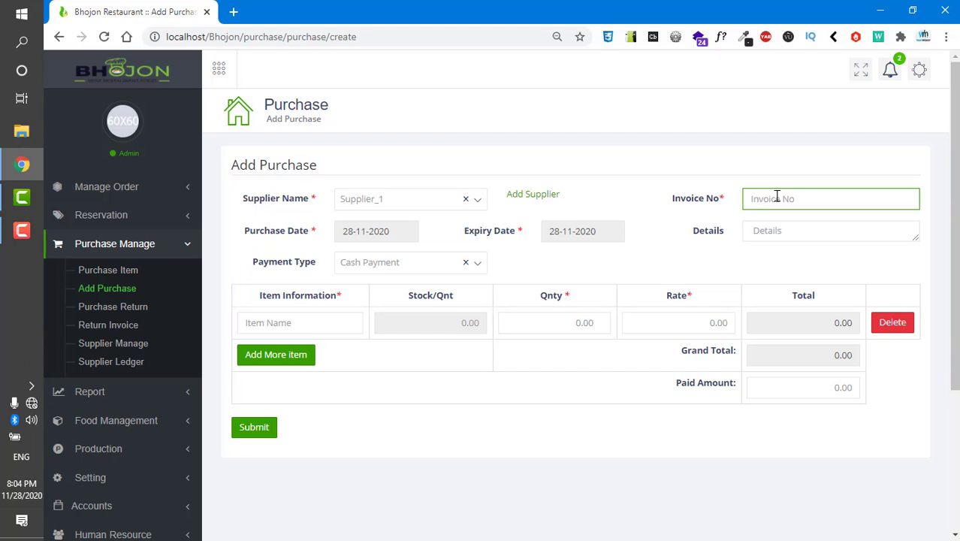
text(54456456)
click(373, 267)
click(386, 316)
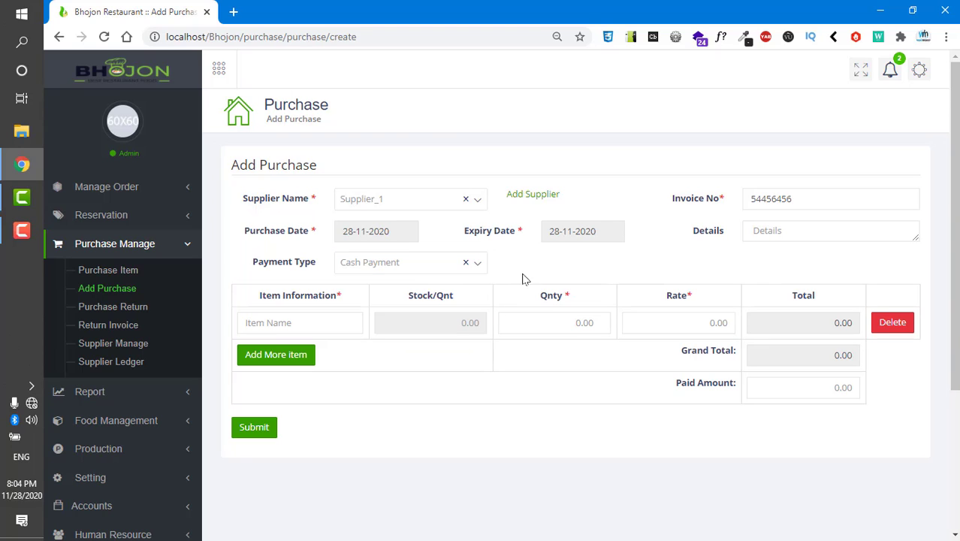
click(284, 321)
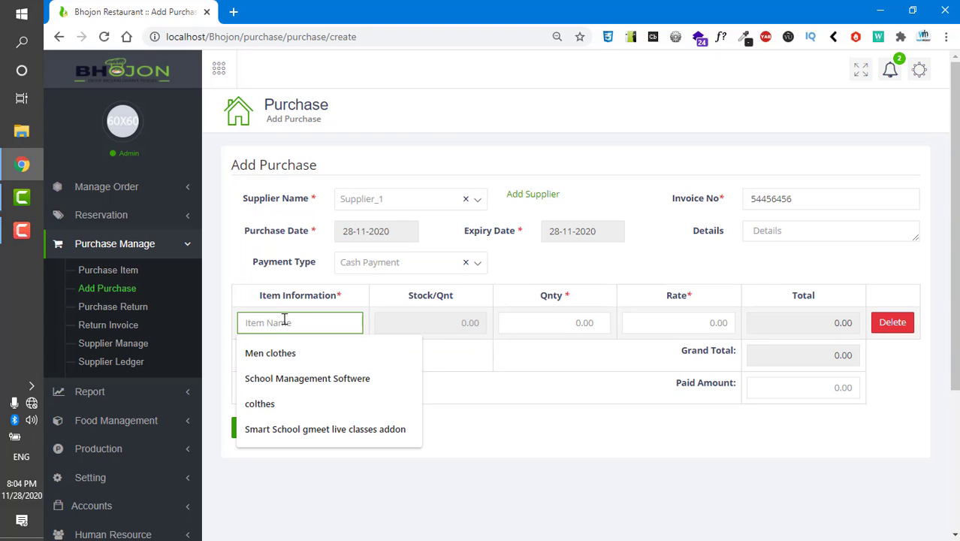
text(burger)
click(286, 344)
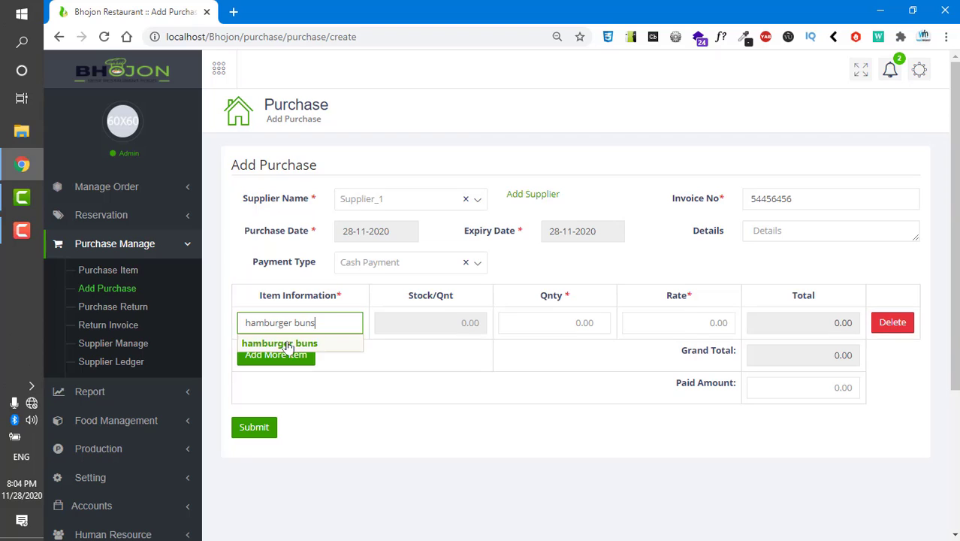
drag(327, 320, 220, 326)
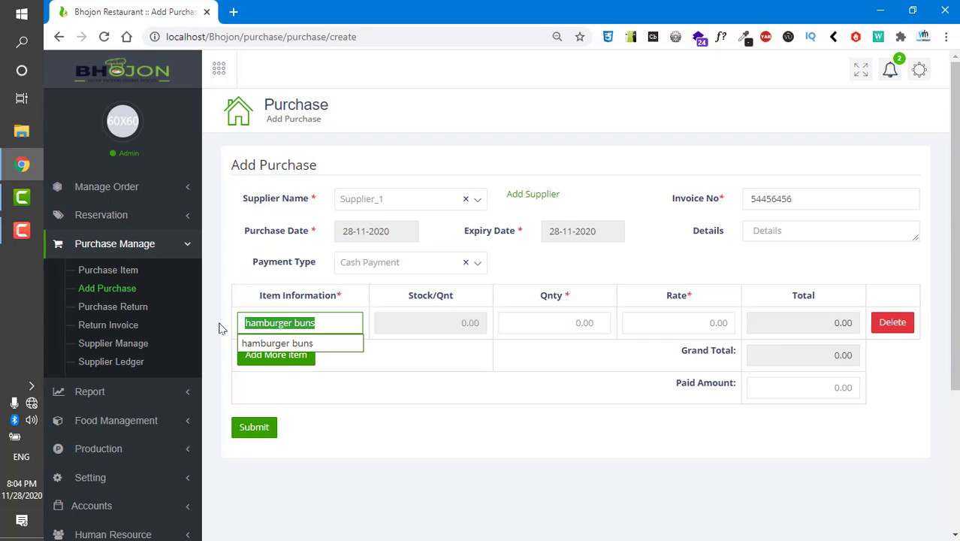
key(BackSpace)
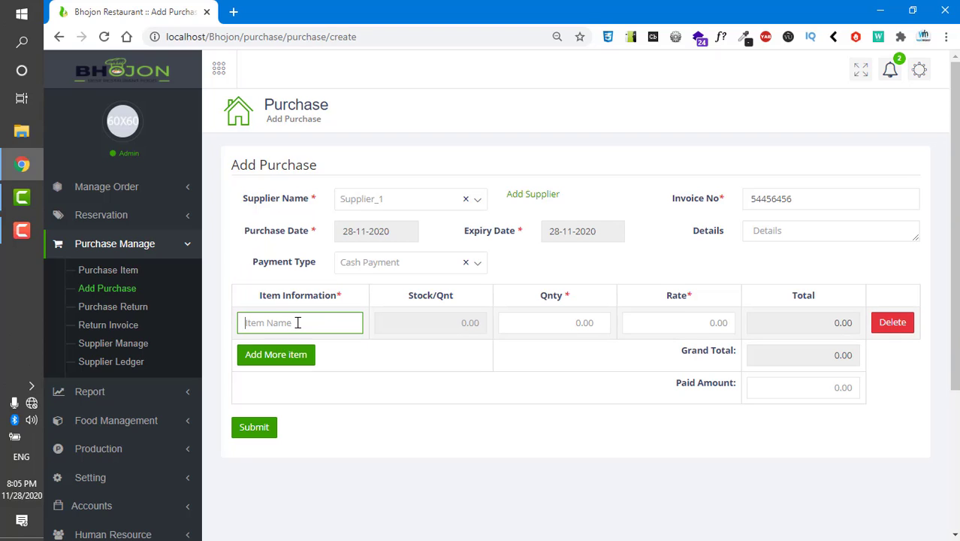
Enter "burger" as the item name in the purchase's first item row
text(burger)
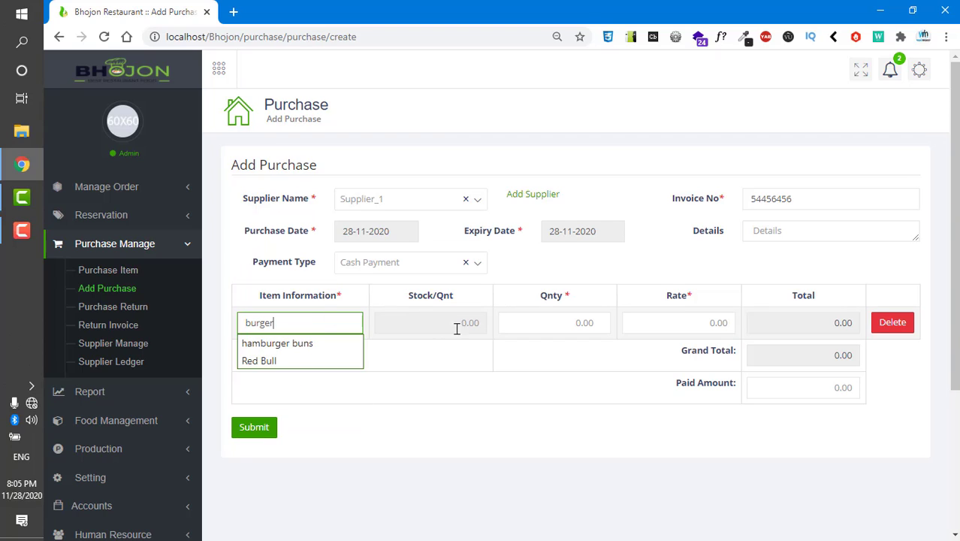
click(456, 328)
click(532, 325)
click(448, 321)
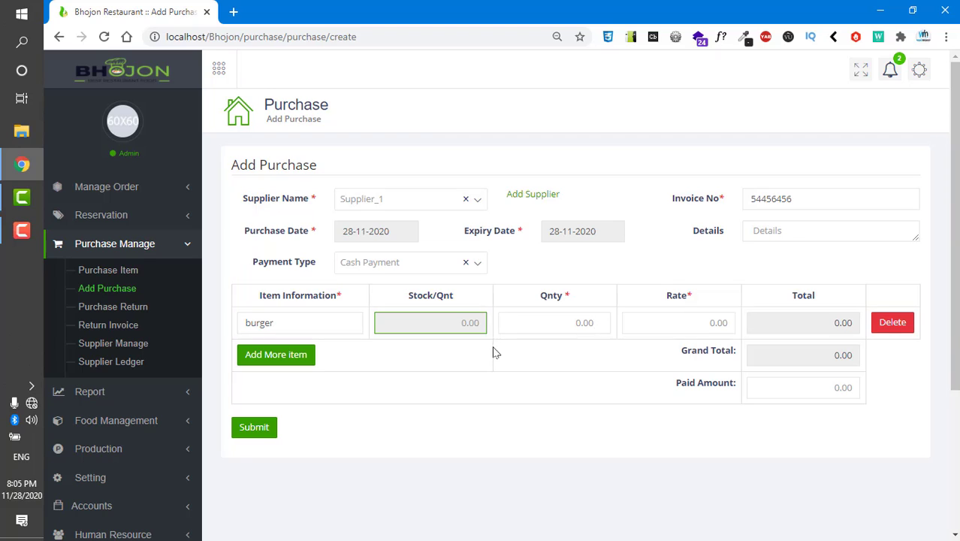
Set the burger item's quantity to 10 and rate to 200, and submit the purchase
click(585, 321)
text(10)
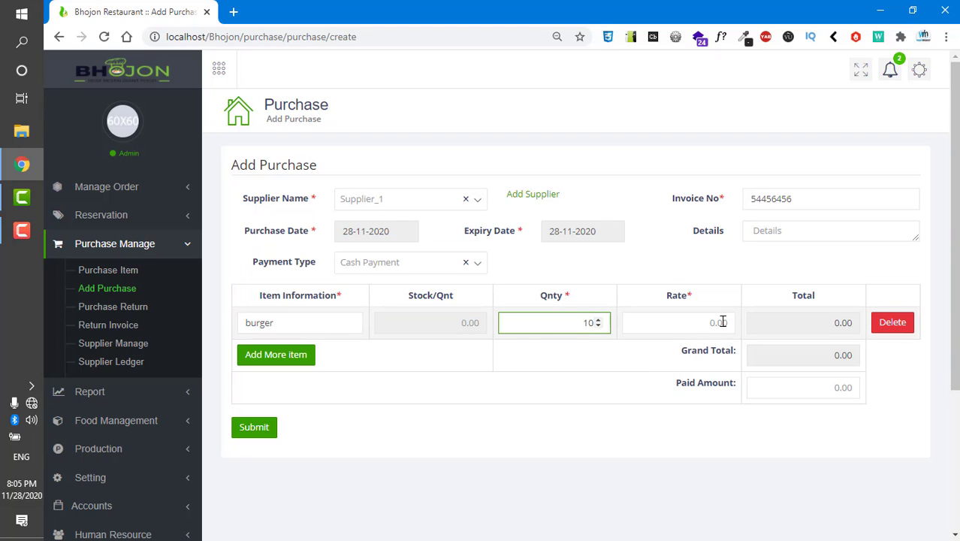
click(721, 322)
text(200)
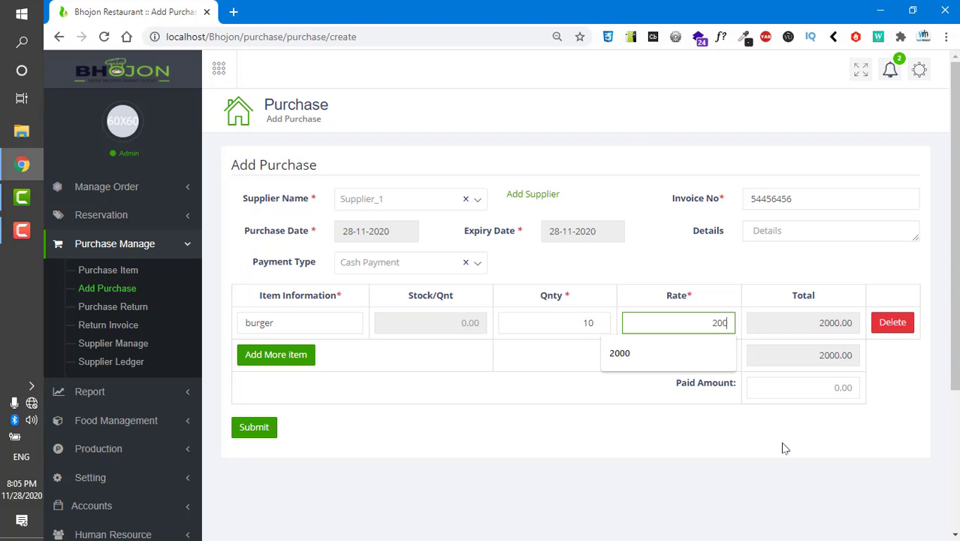
click(783, 450)
click(265, 428)
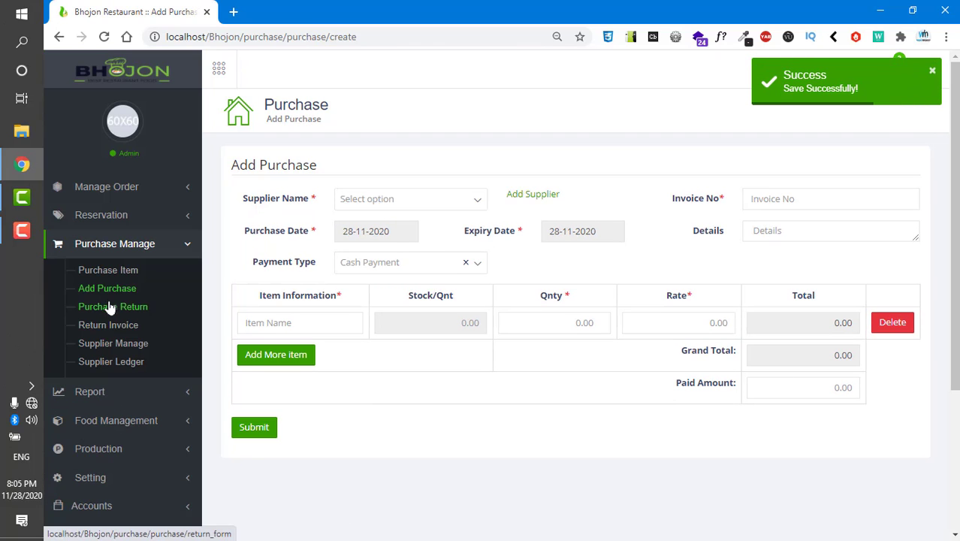
Open the Purchase Return form, choose Supplier_1 and look through that supplier's invoices available for return
click(107, 309)
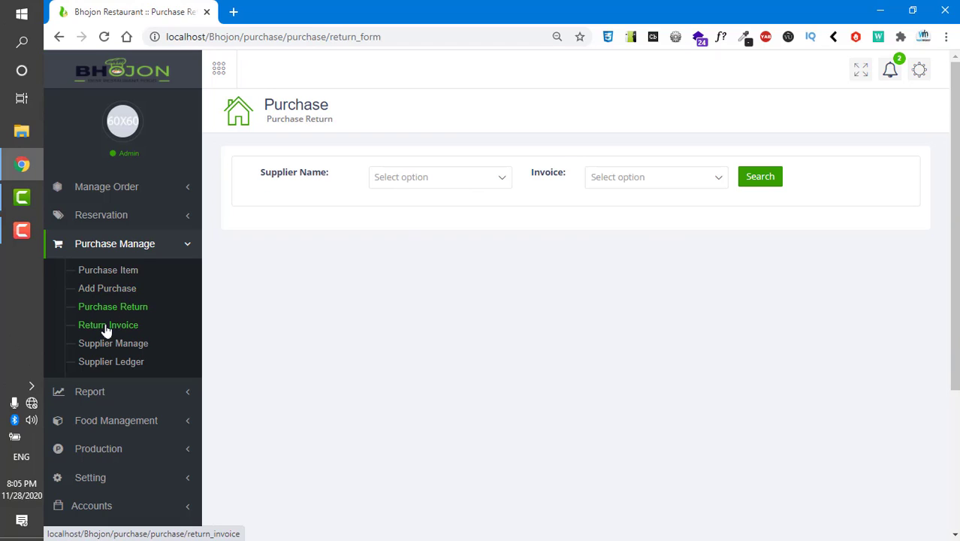
click(412, 176)
click(414, 227)
click(628, 177)
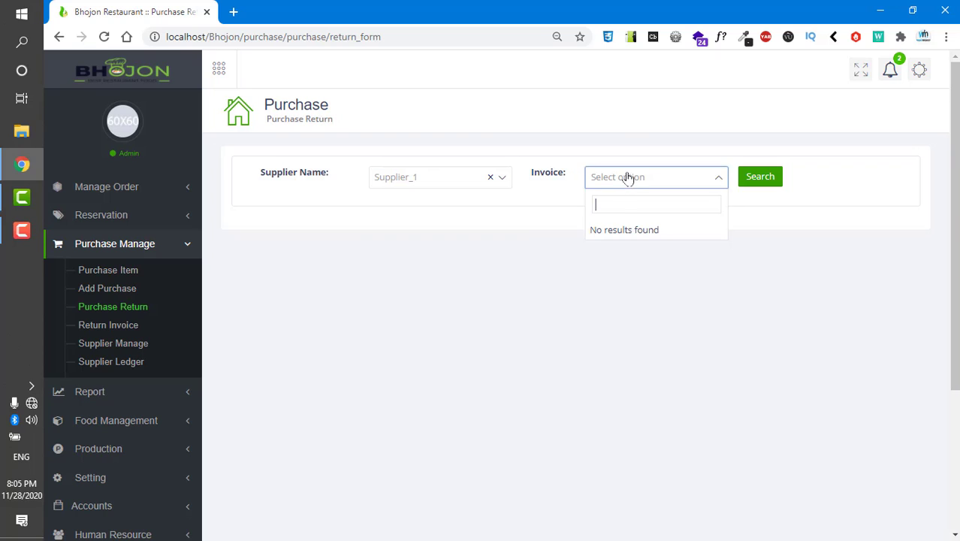
click(605, 179)
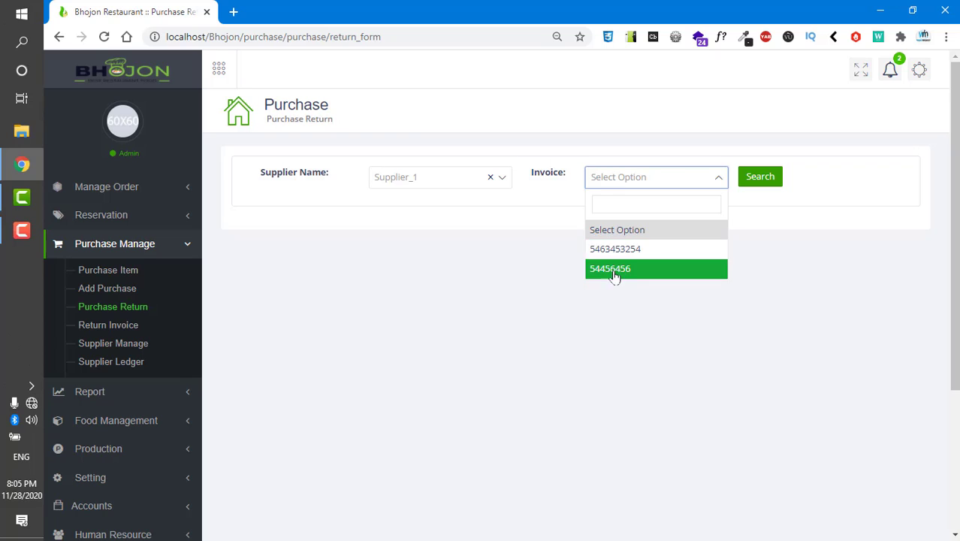
View the Return Invoice list and open the form for adding a return from it
click(93, 325)
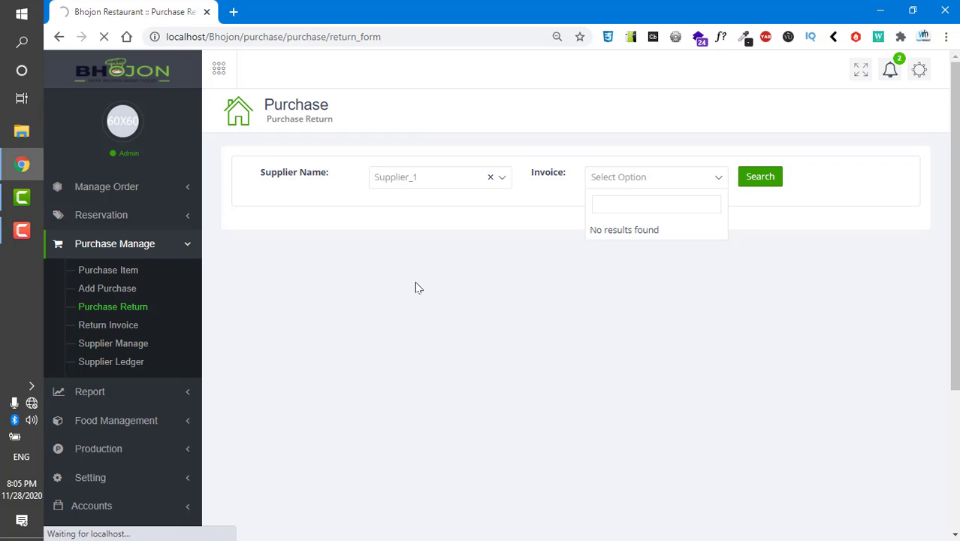
click(121, 329)
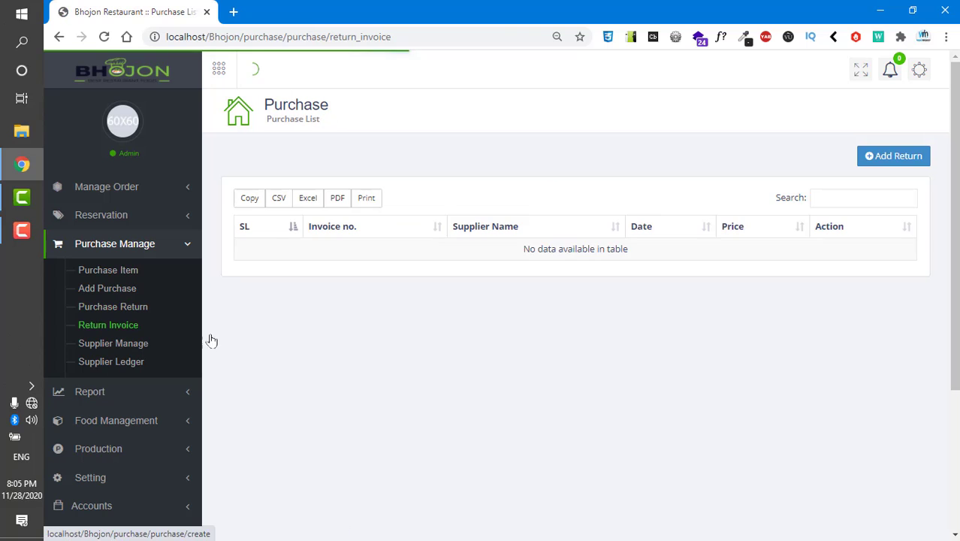
click(887, 156)
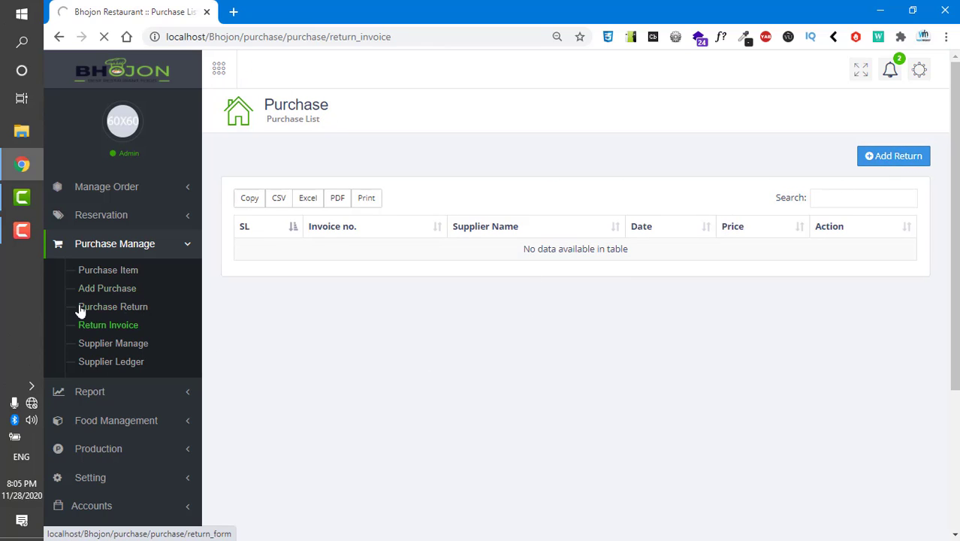
click(117, 328)
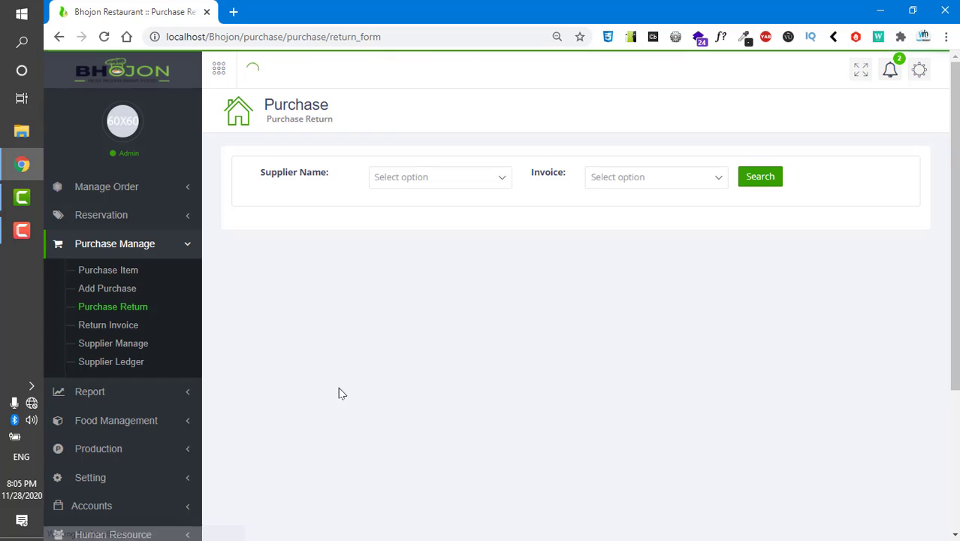
Start a new supplier in Supplier Manage and name it "fgdfg"
click(105, 349)
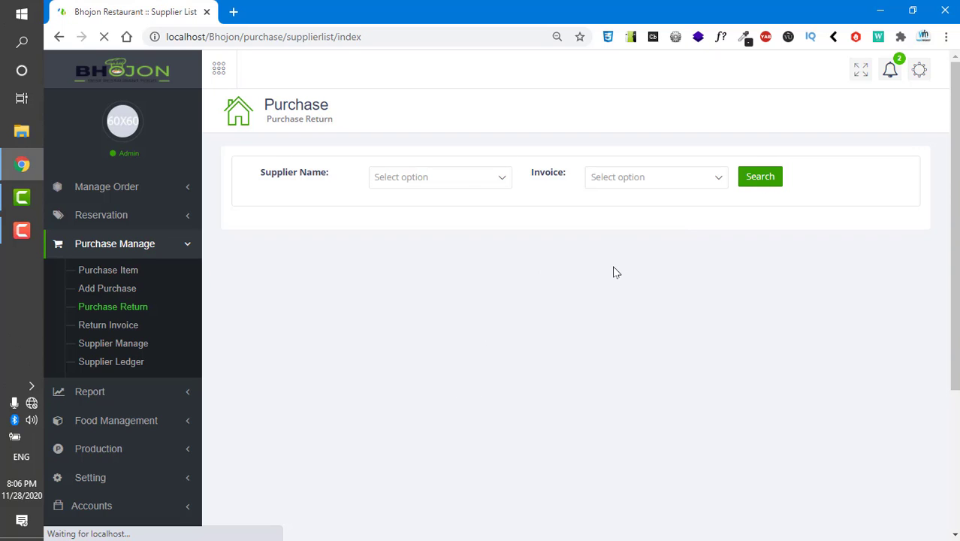
click(871, 155)
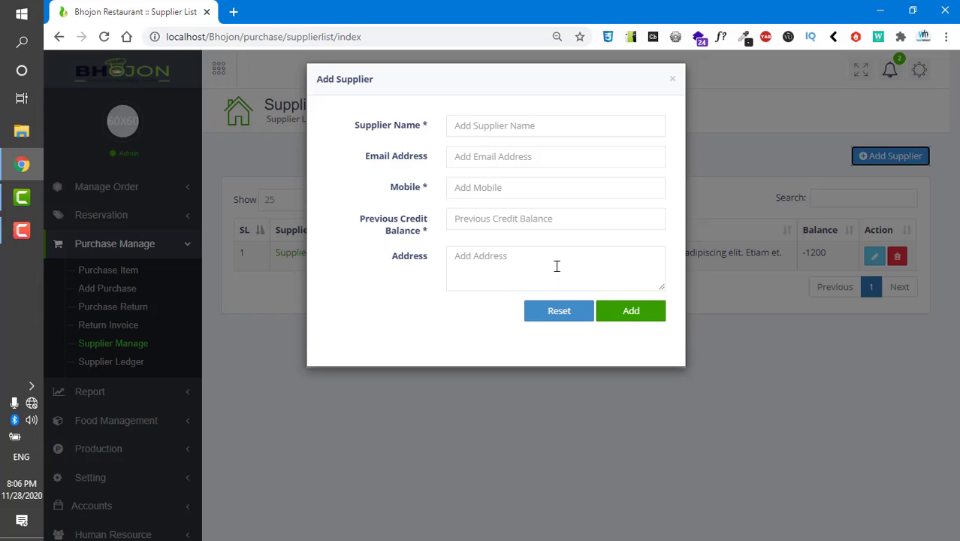
click(464, 127)
text(fg)
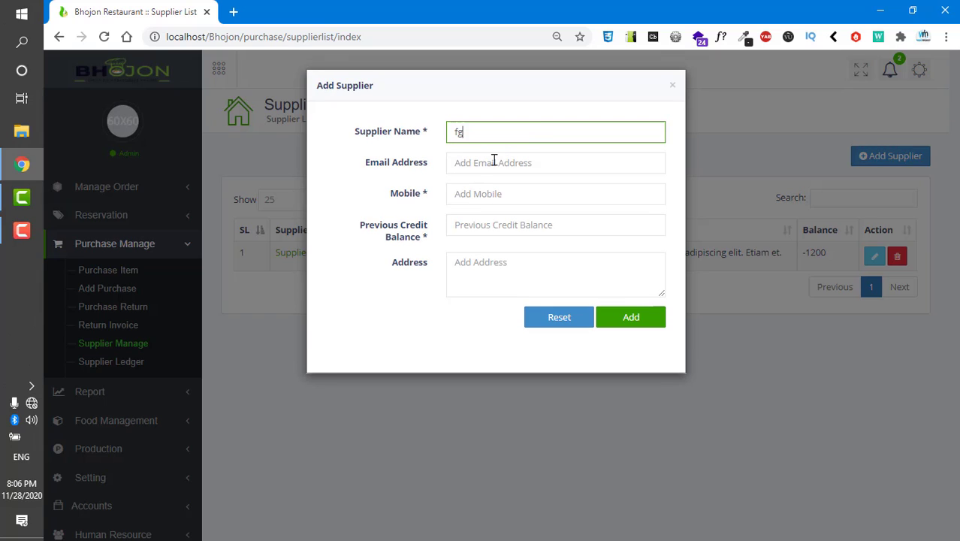
text(dfg)
Enter the supplier's mobile number, set the previous credit balance to 400 and add the supplier
click(485, 196)
text(678678678)
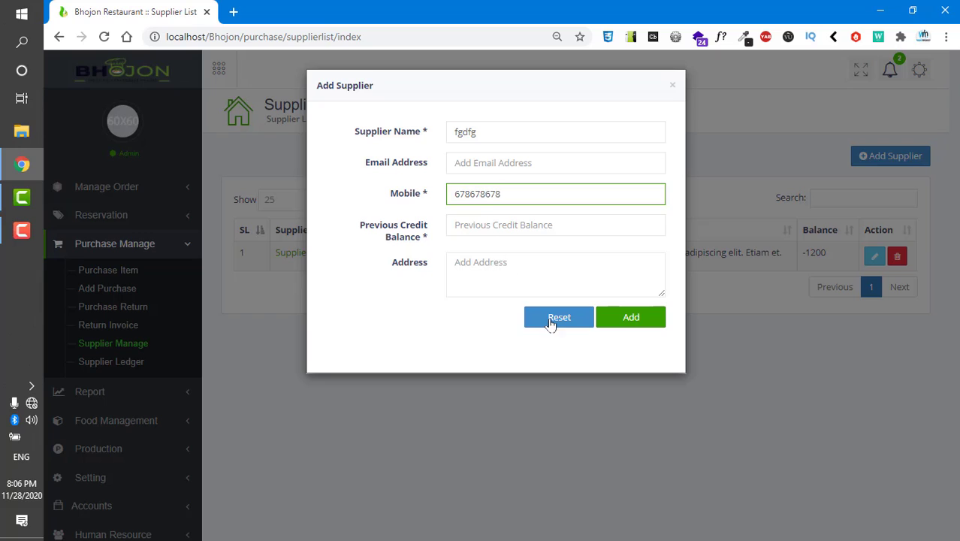
click(492, 225)
text(40)
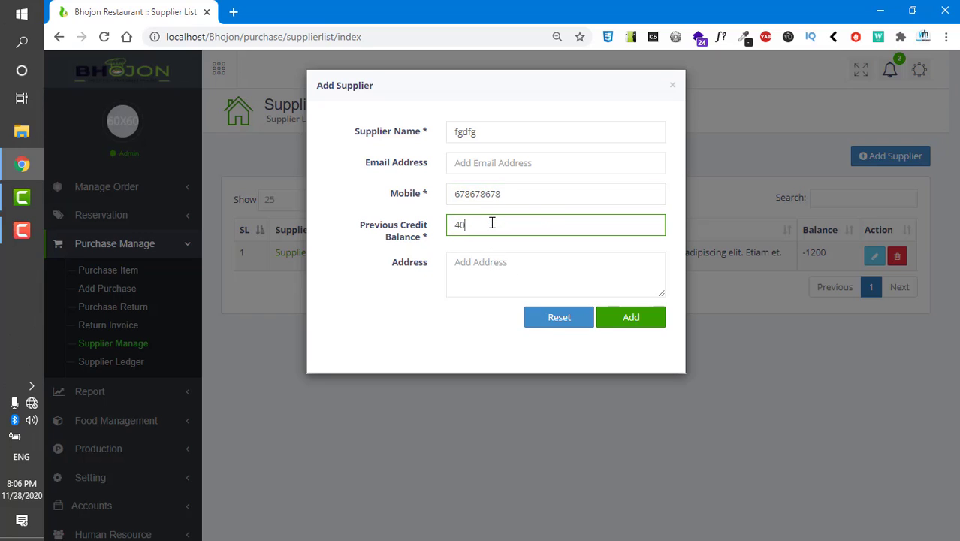
text(0)
click(604, 322)
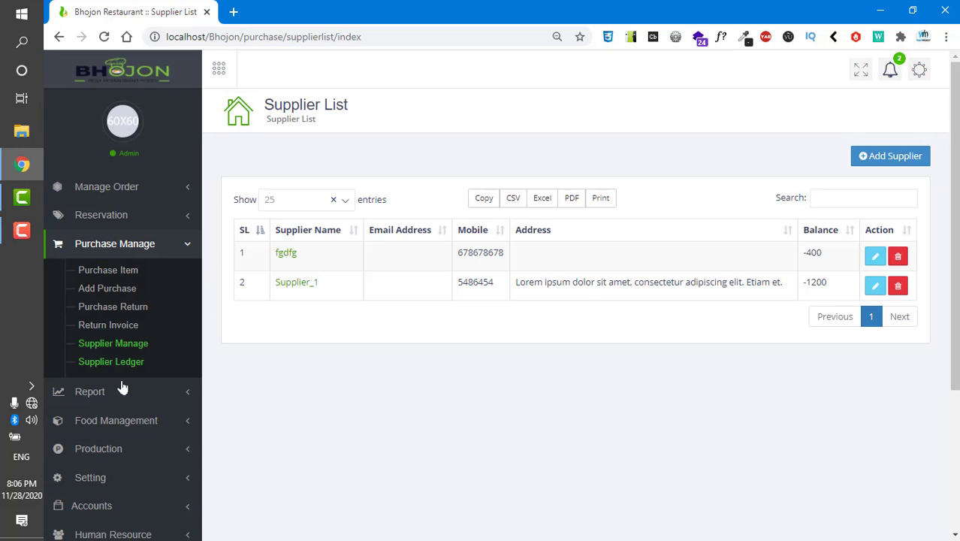
Generate the supplier ledger for Supplier_1 with 03-11-2020 as the From date
click(126, 367)
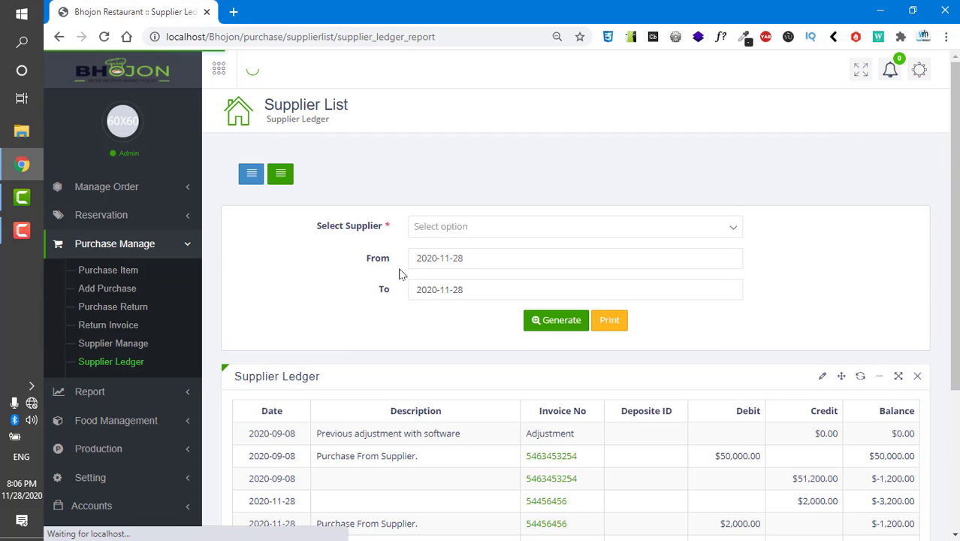
click(465, 235)
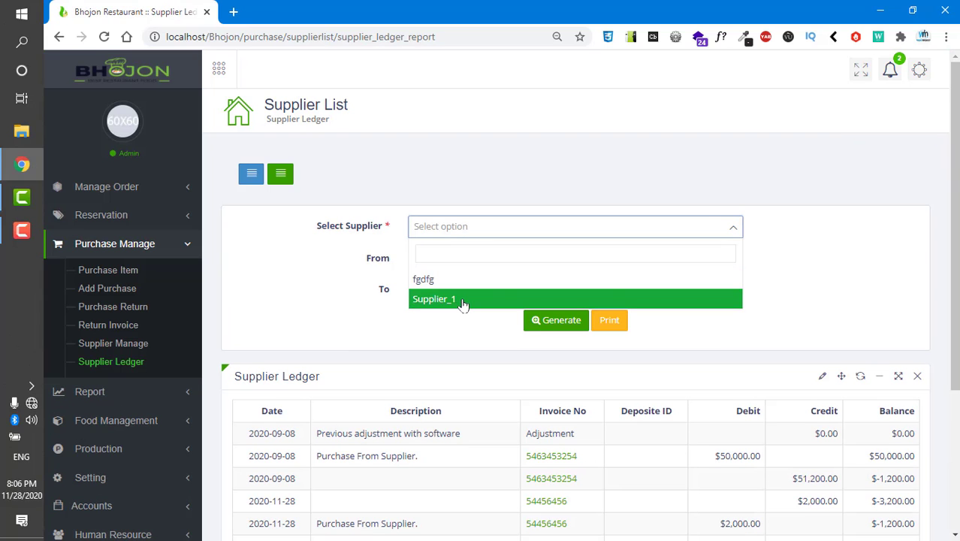
click(447, 299)
click(436, 227)
click(444, 300)
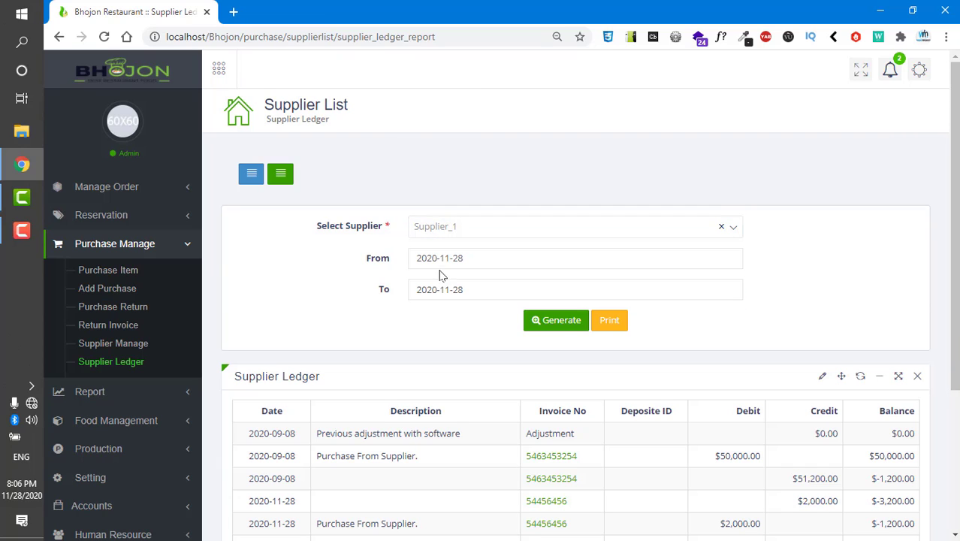
click(461, 327)
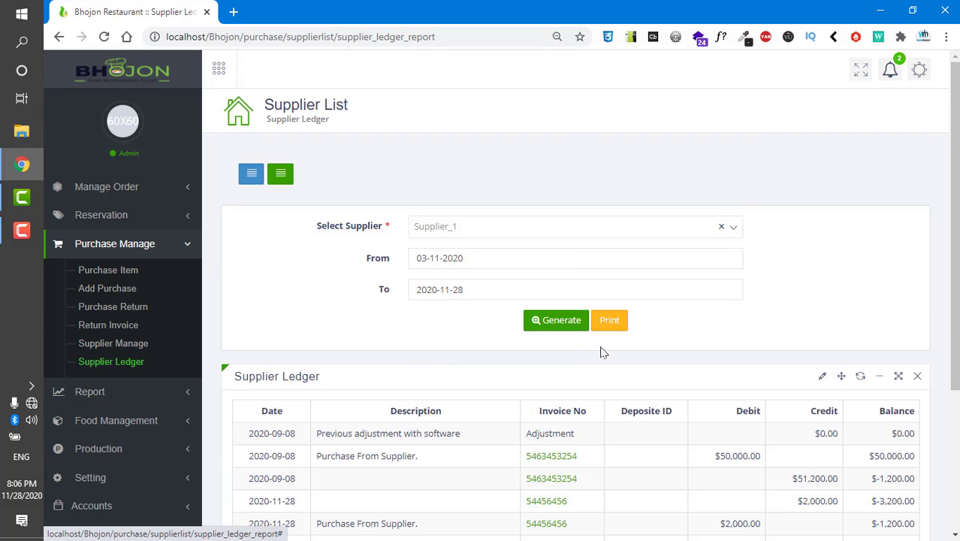
click(554, 320)
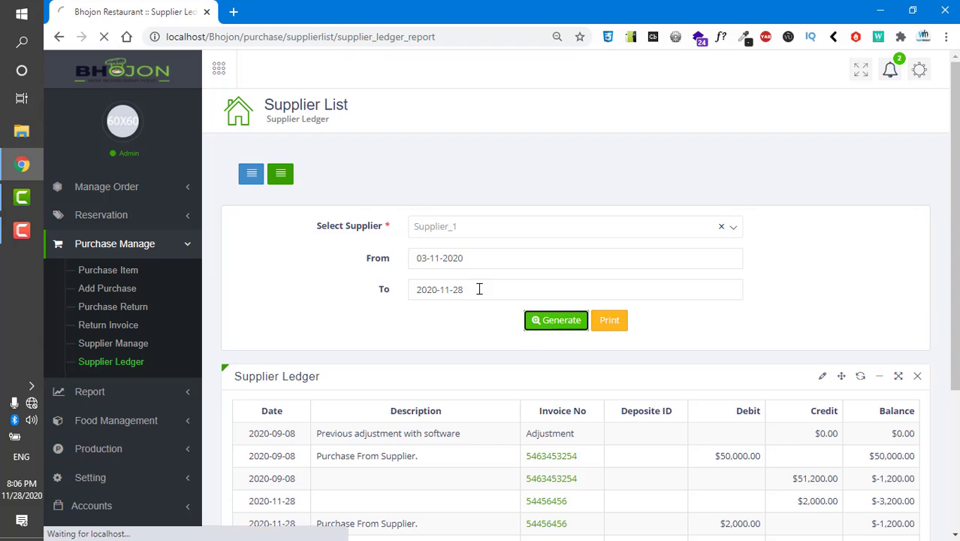
Review the debit, credit and balance entries in Supplier_1's ledger
scroll(466, 255, down, 3)
scroll(425, 240, down, 3)
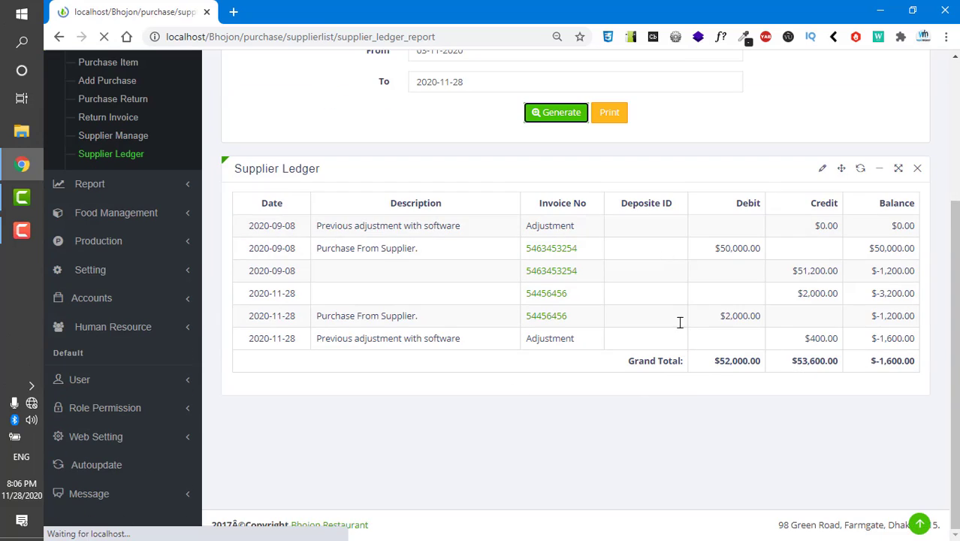
scroll(630, 323, down, 3)
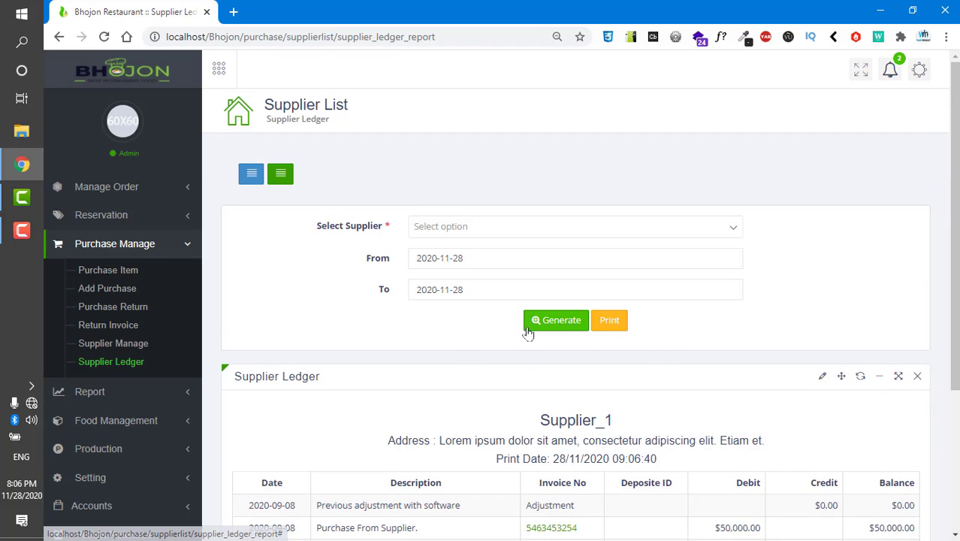
scroll(383, 364, down, 1)
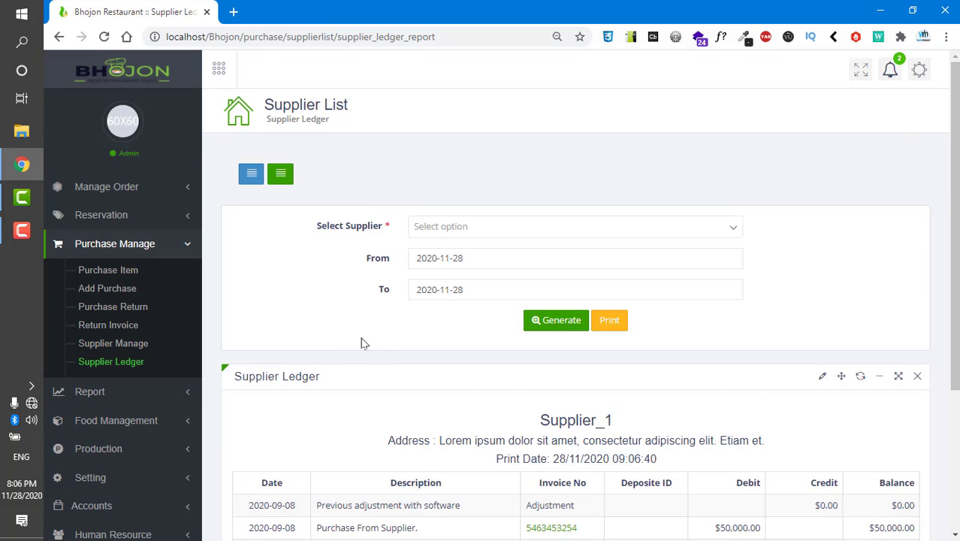
scroll(554, 321, down, 3)
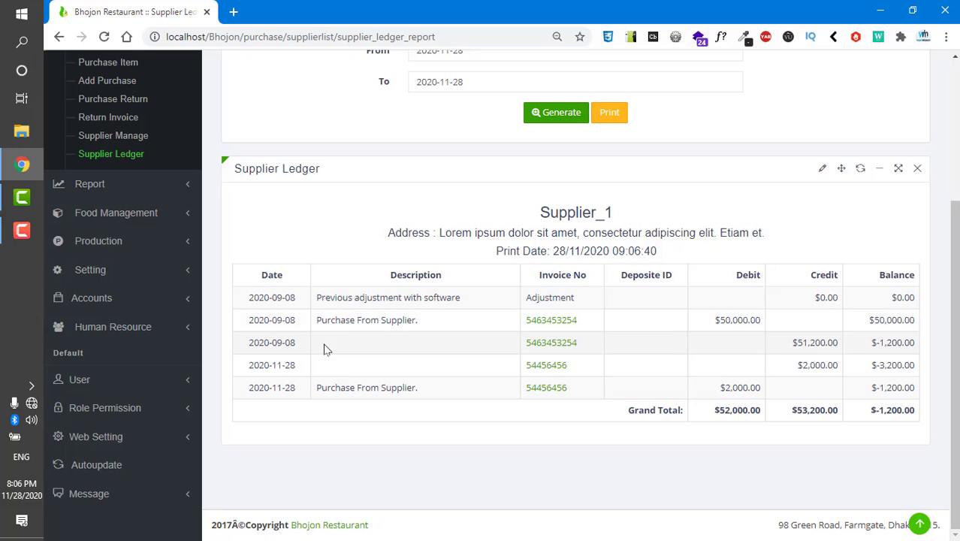
scroll(313, 342, up, 3)
click(114, 244)
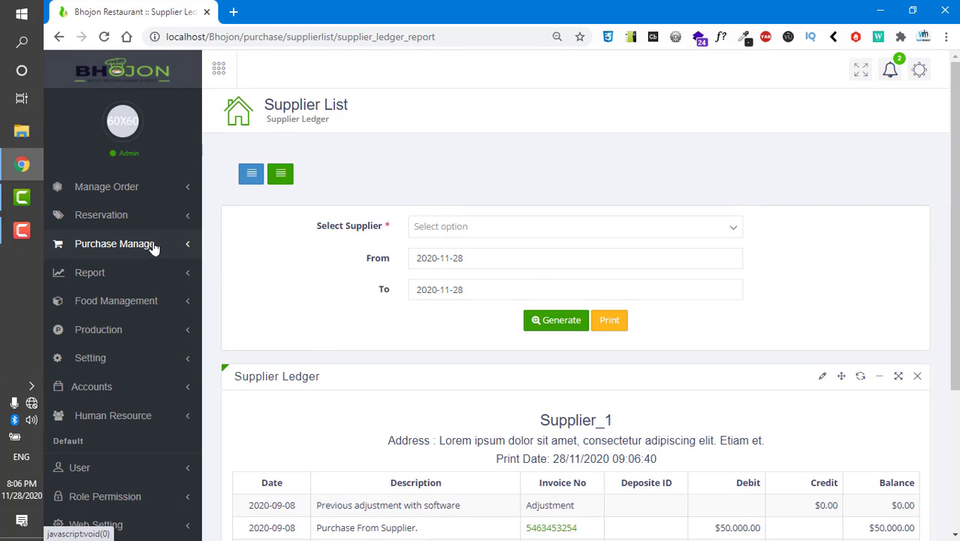